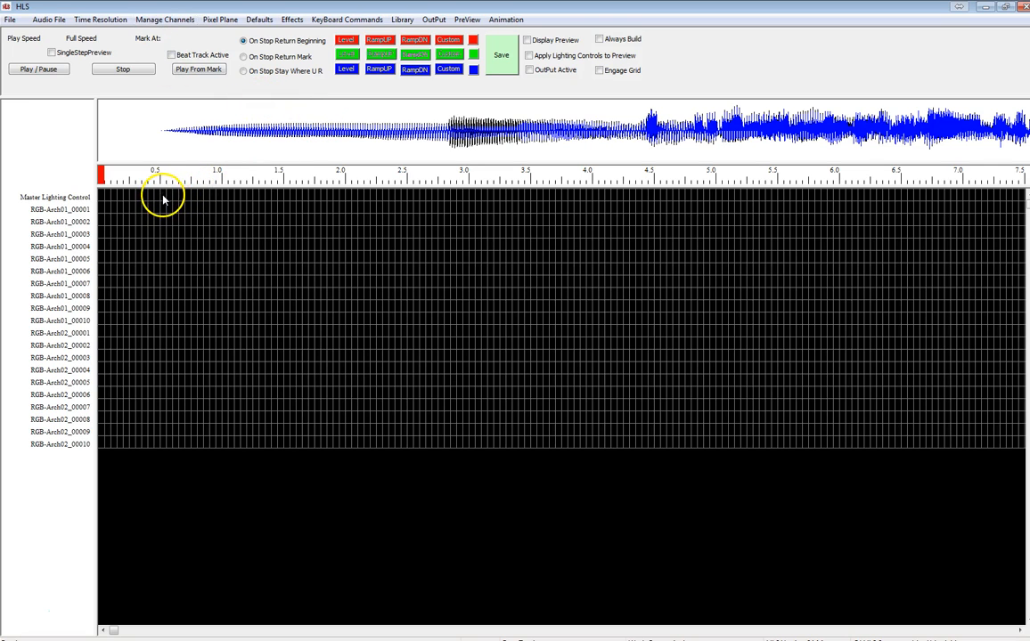
# Add a red RampUP from about 0.5 to 1.5 s on Master Lighting Control through RGB-Arch01_00010, and delete the Master Lighting Control one
pyautogui.moveTo(163, 198); pyautogui.dragTo(280, 315)
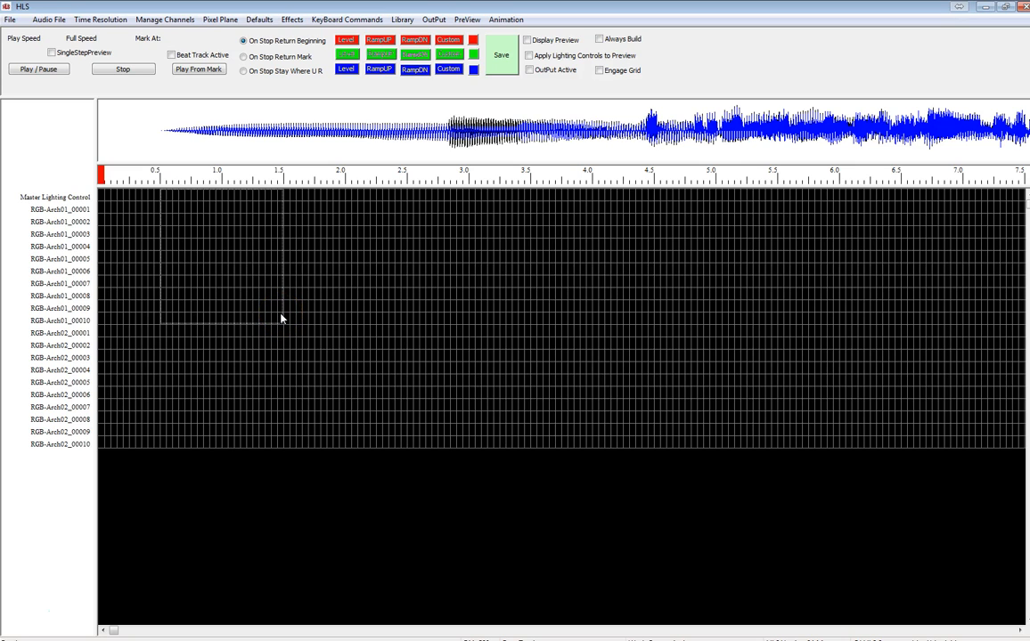
pyautogui.moveTo(281, 318); pyautogui.dragTo(281, 318)
pyautogui.click(381, 42)
pyautogui.moveTo(130, 197); pyautogui.dragTo(388, 203)
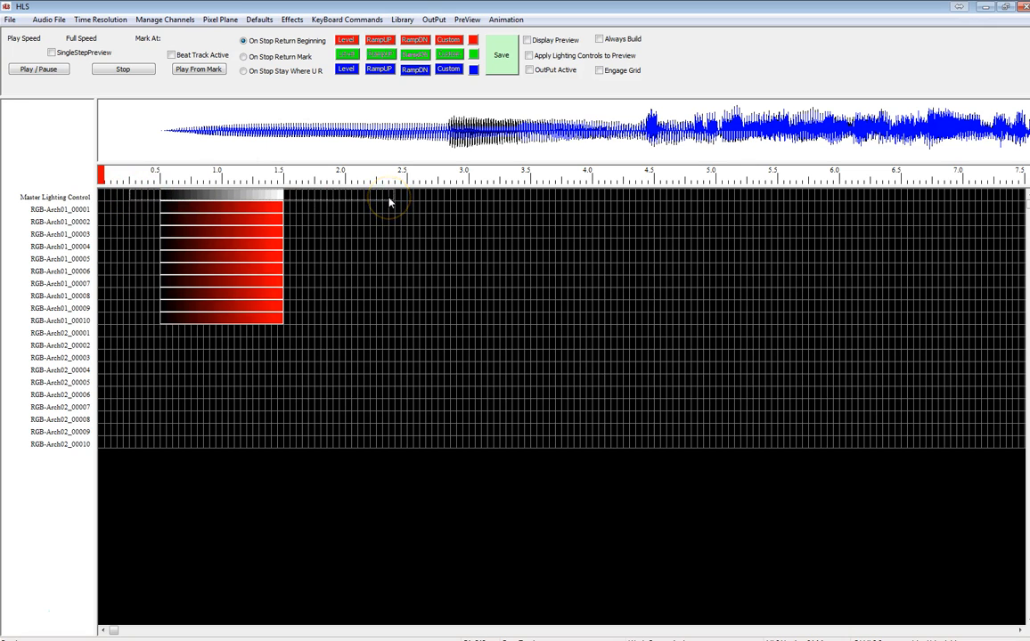
pyautogui.press('Delete')
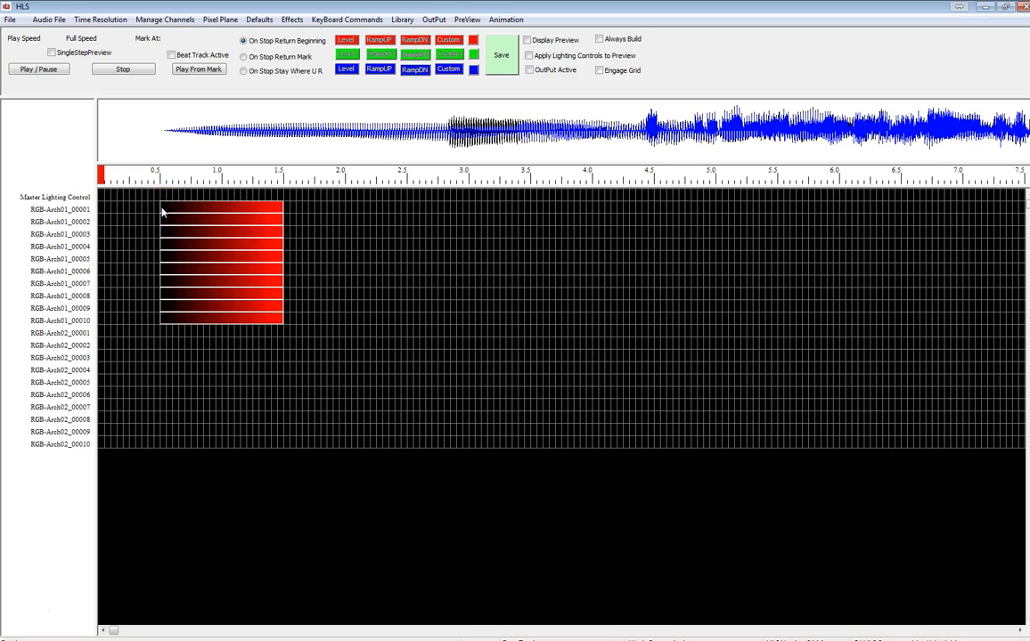
# Stagger the ten RGB-Arch01 ramps with Pull Chase Corner, moving the lower end corner out to about 1.95 s
pyautogui.moveTo(164, 211); pyautogui.dragTo(283, 321)
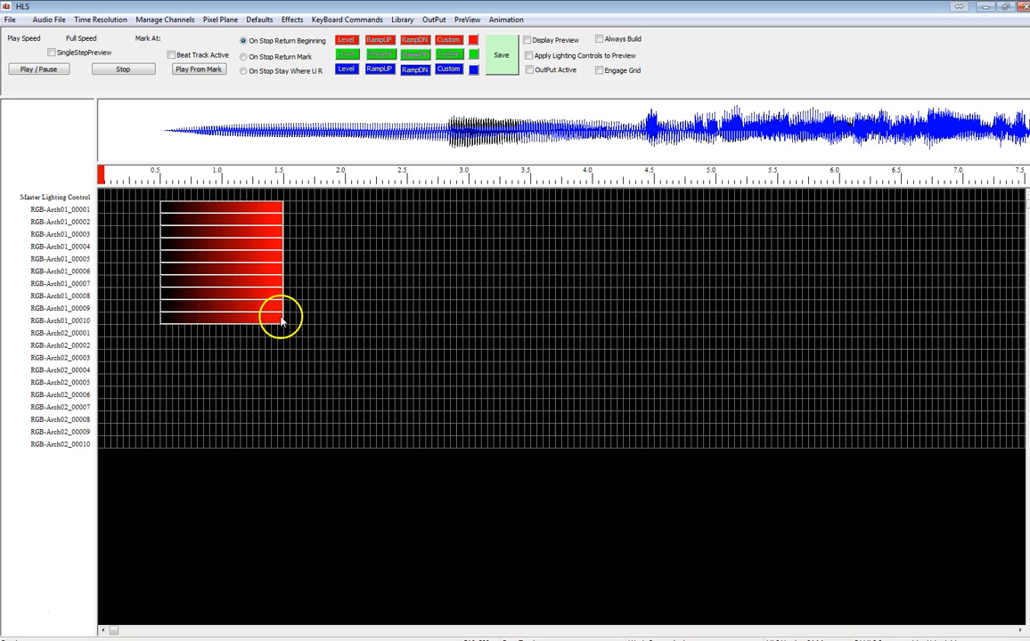
pyautogui.rightClick(203, 265)
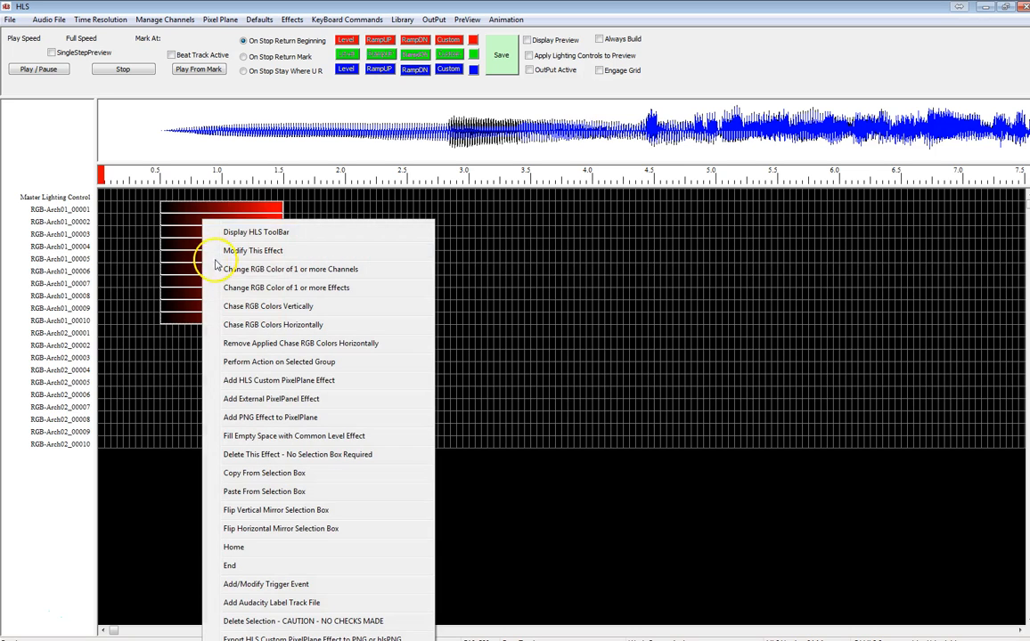
pyautogui.click(290, 234)
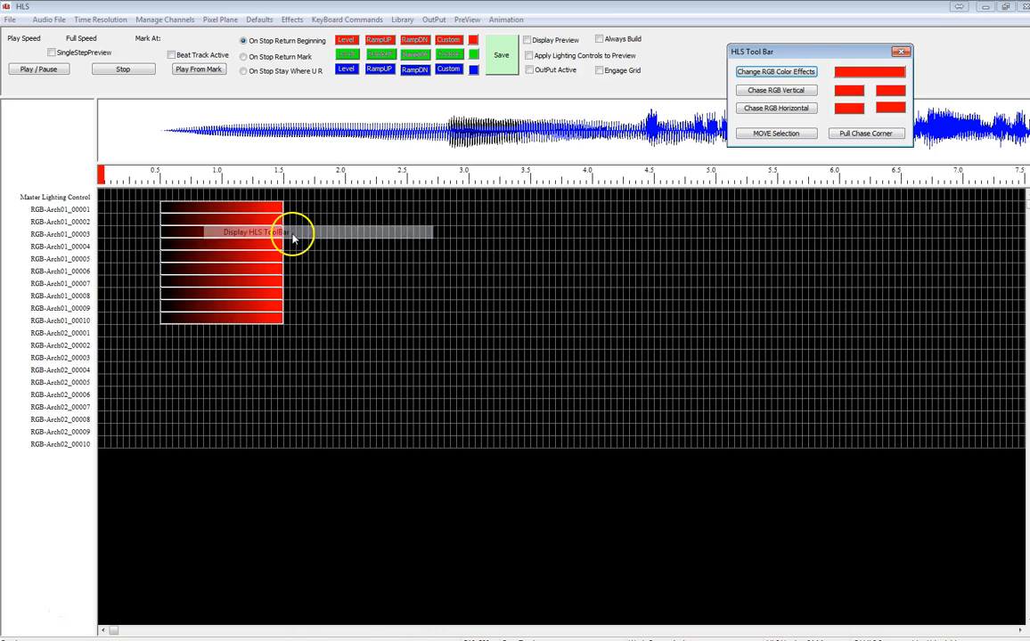
pyautogui.click(862, 135)
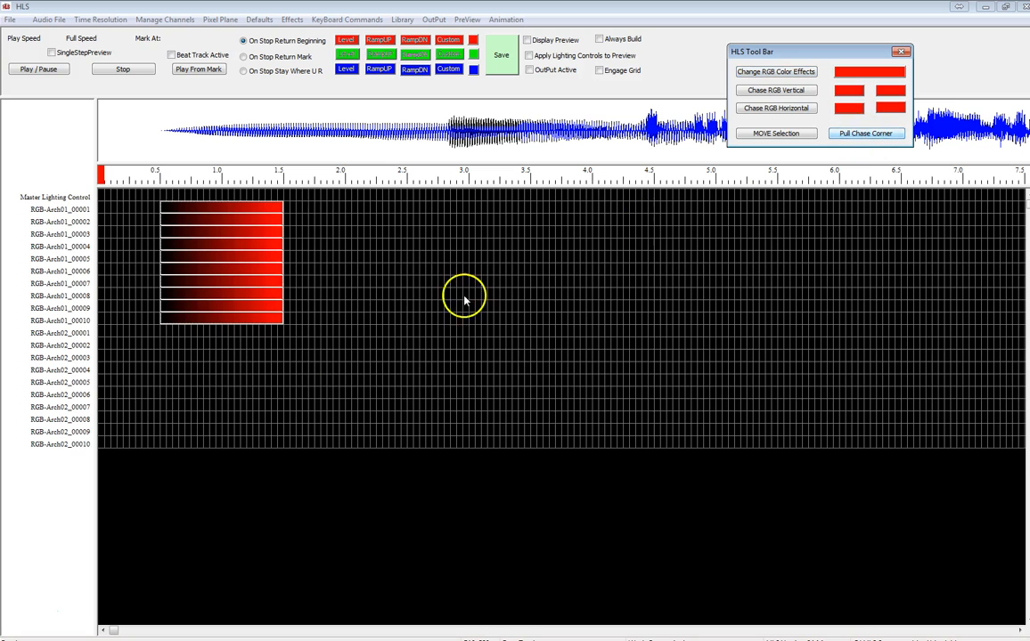
pyautogui.moveTo(278, 318); pyautogui.dragTo(338, 324)
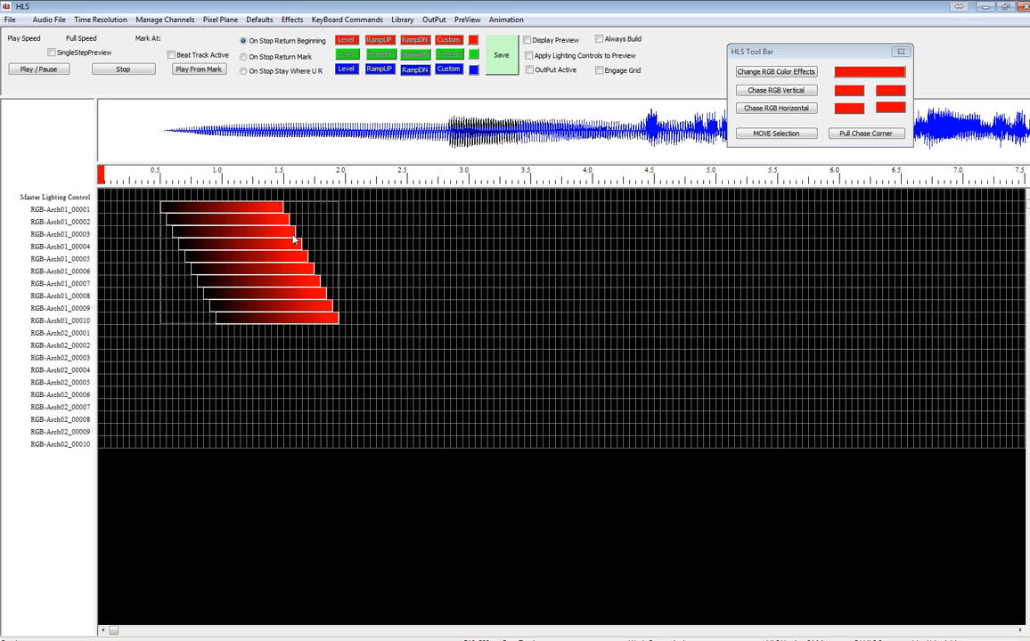
# Extend the staggered ramps with the group action Fill to Right Side Selection Box
pyautogui.rightClick(241, 213)
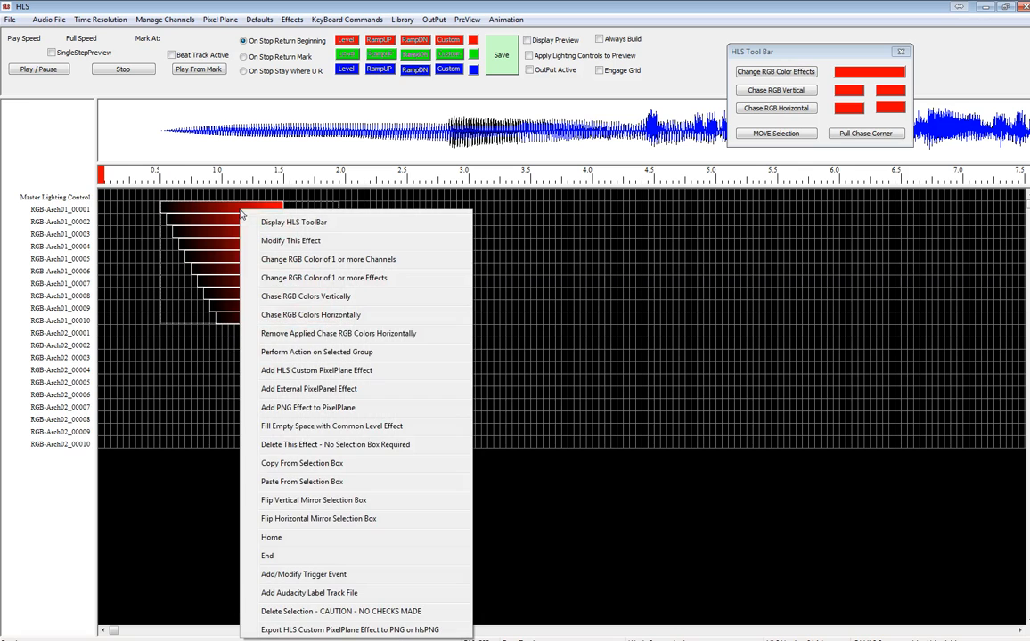
pyautogui.click(313, 353)
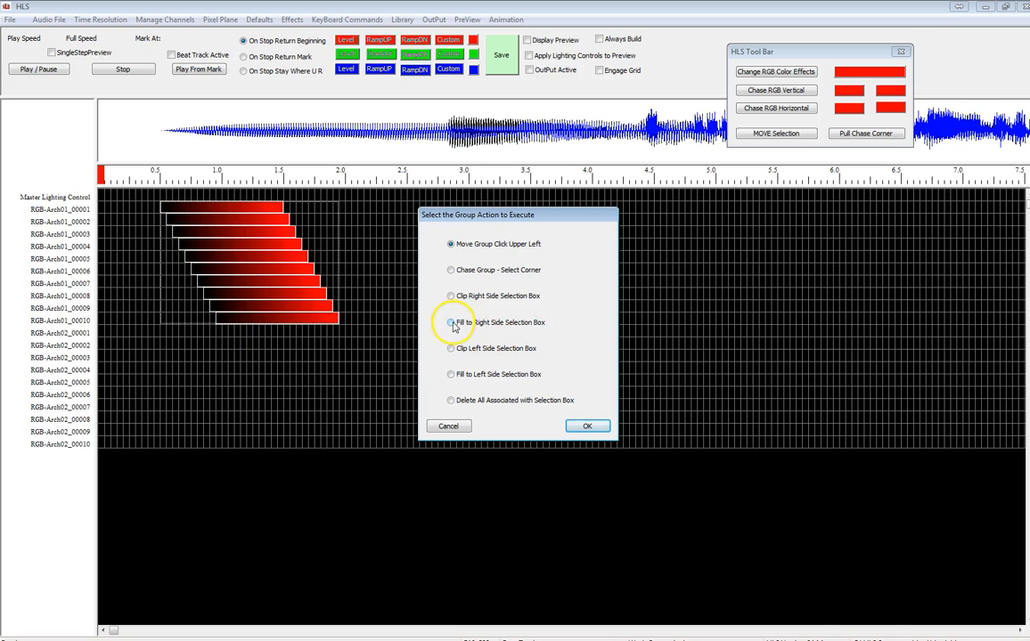
pyautogui.click(452, 323)
pyautogui.click(588, 427)
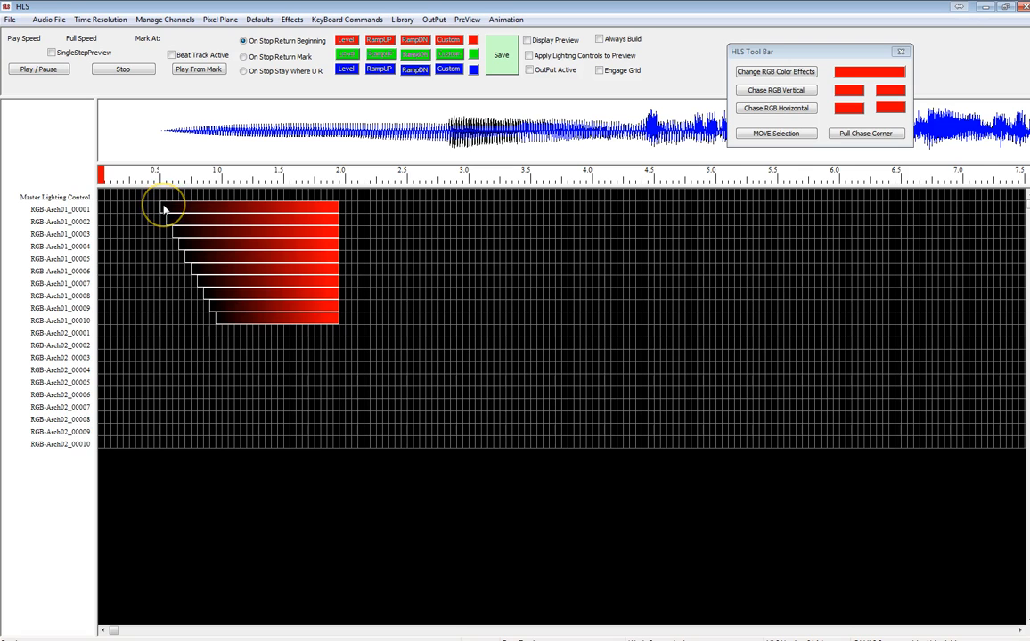
# Copy the ramp group to start at about 2.8 s on the same channels, and mirror the copy vertically and horizontally
pyautogui.moveTo(163, 208); pyautogui.dragTo(446, 204)
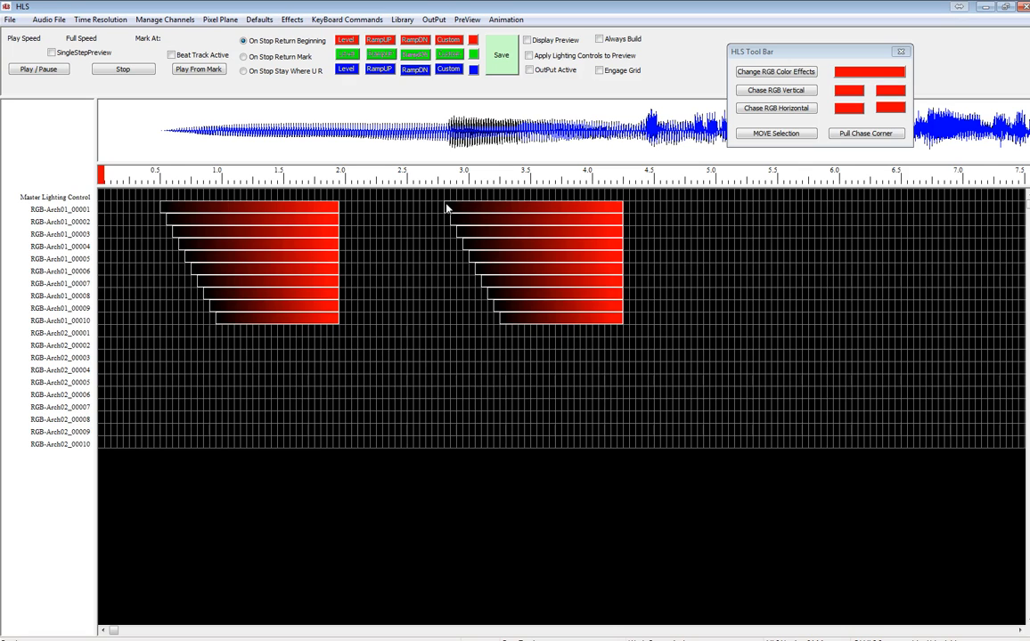
pyautogui.moveTo(446, 206); pyautogui.dragTo(620, 324)
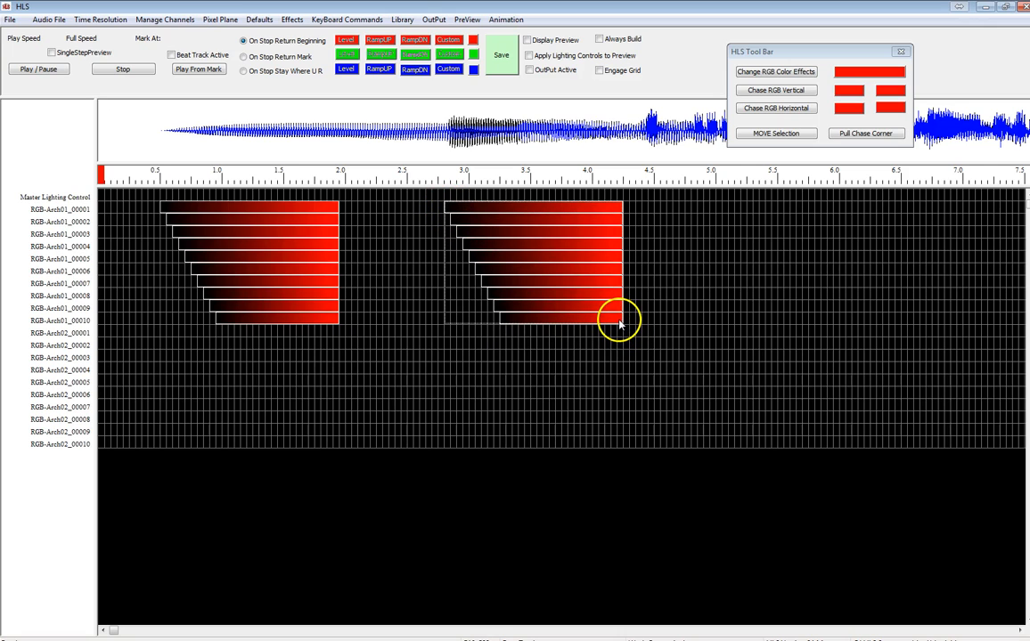
pyautogui.rightClick(481, 246)
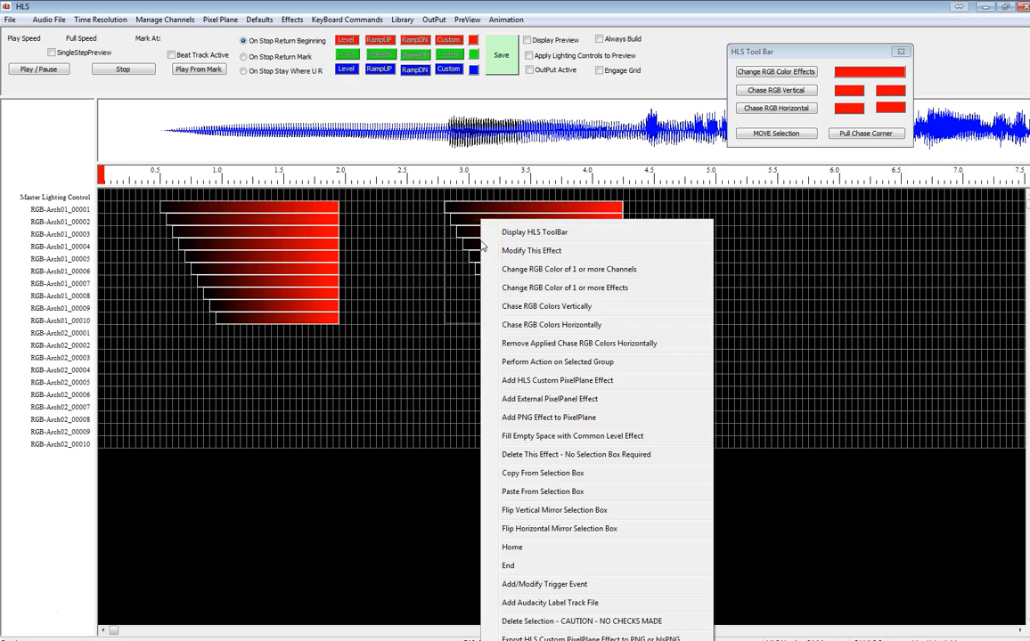
pyautogui.click(534, 510)
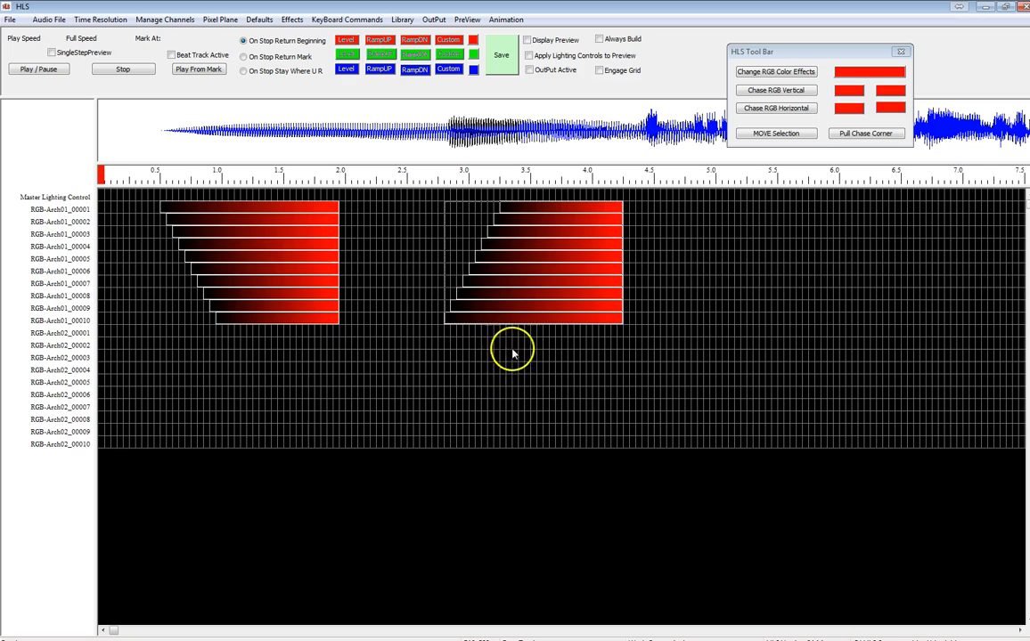
pyautogui.rightClick(452, 214)
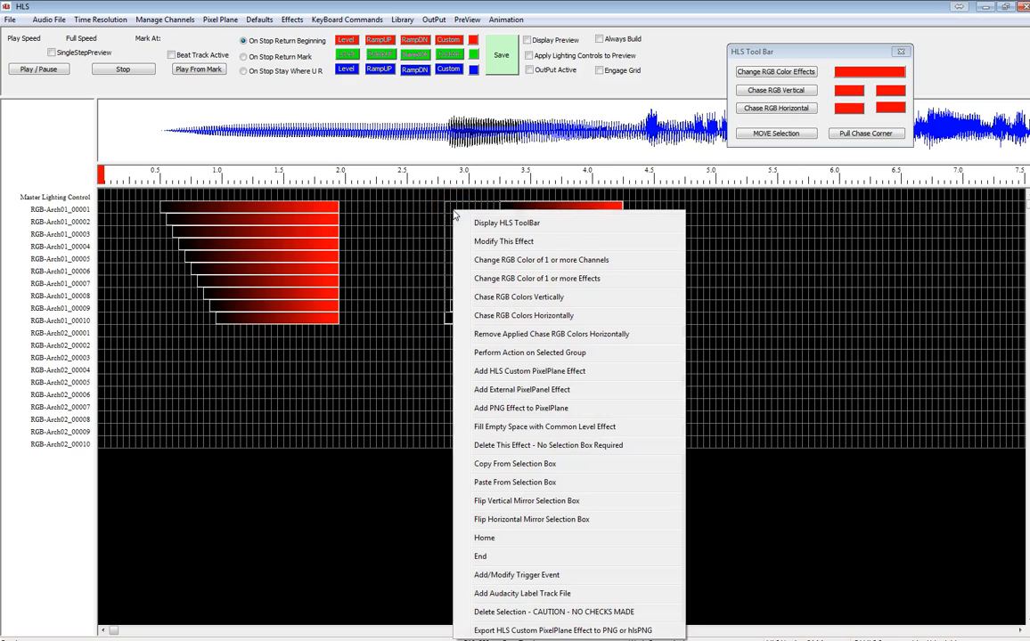
pyautogui.click(549, 521)
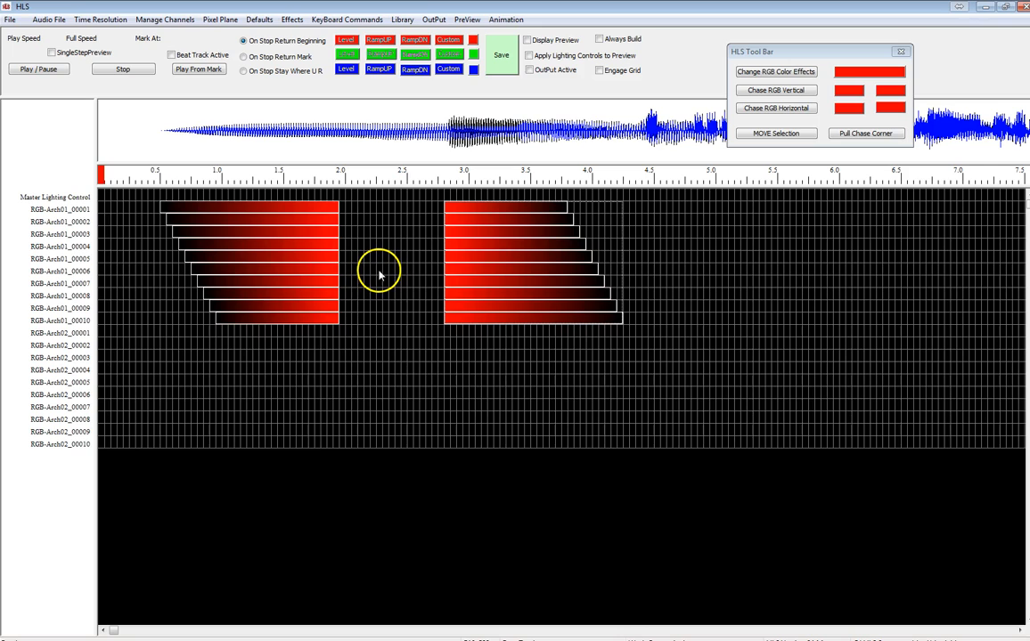
# Fill the gap between the two ramp groups on the ten RGB-Arch01 channels with red Level effects
pyautogui.click(342, 208)
pyautogui.moveTo(342, 207); pyautogui.dragTo(443, 323)
pyautogui.click(345, 41)
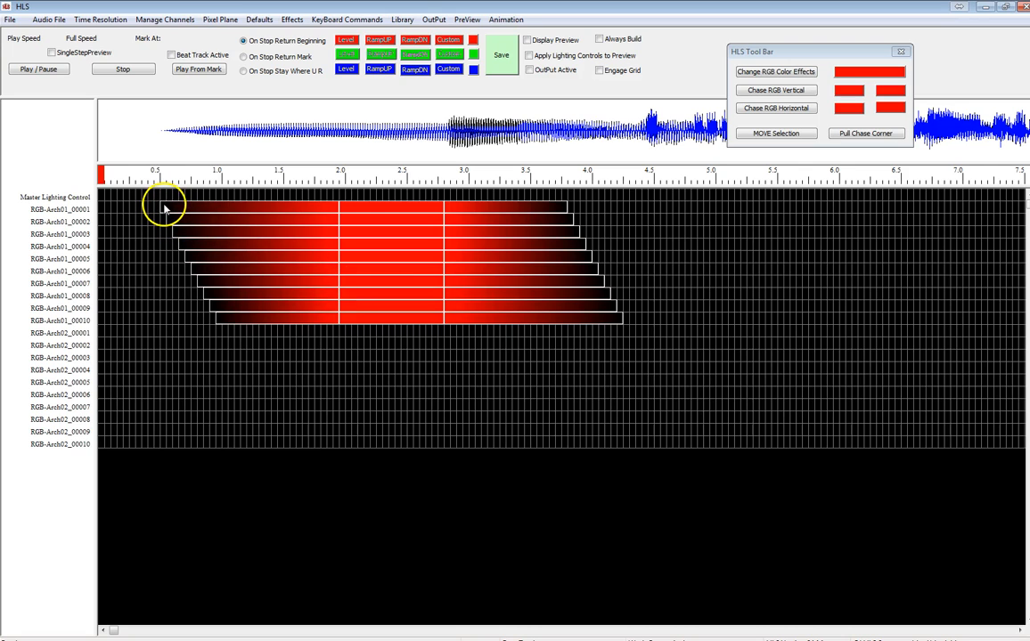
# Recolor all the RGB-Arch01 effects to magenta (255, 0, 255) with Change RGB Color Effects
pyautogui.moveTo(163, 210); pyautogui.dragTo(621, 322)
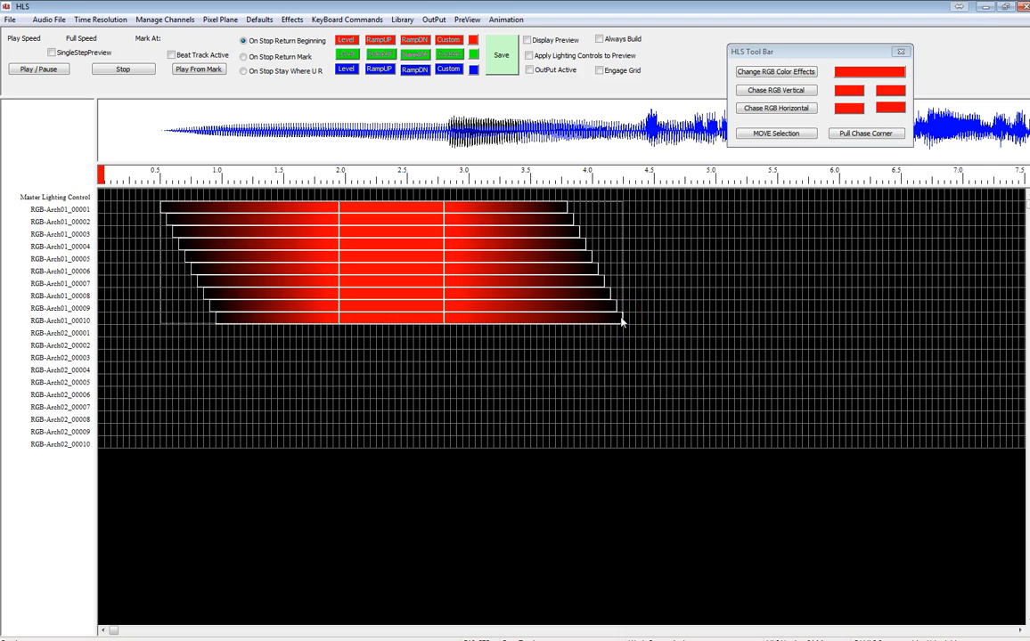
pyautogui.moveTo(620, 323); pyautogui.dragTo(621, 322)
pyautogui.click(850, 74)
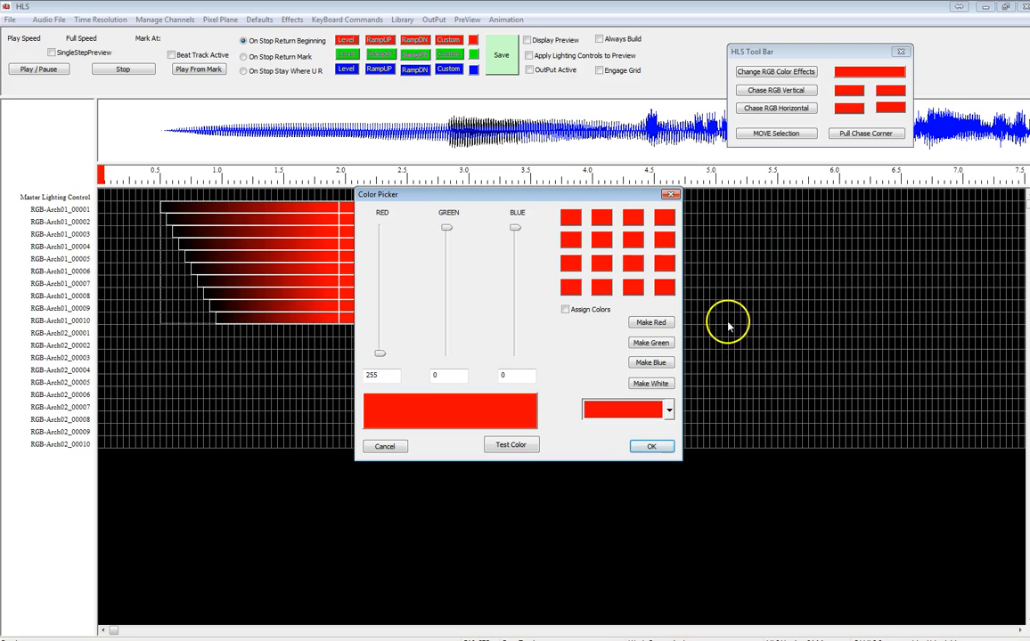
pyautogui.click(669, 409)
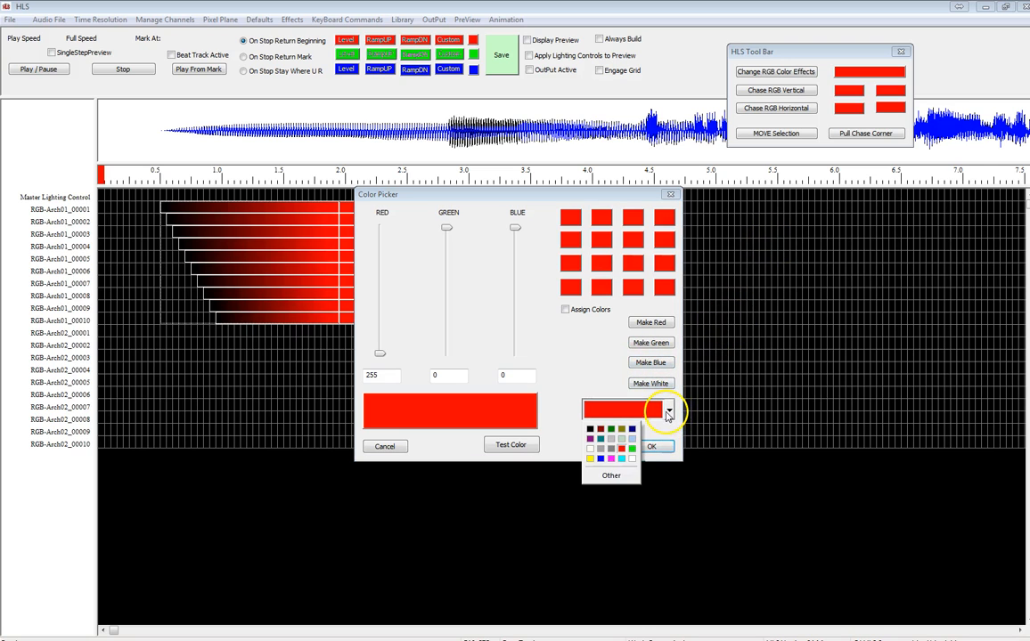
pyautogui.click(614, 475)
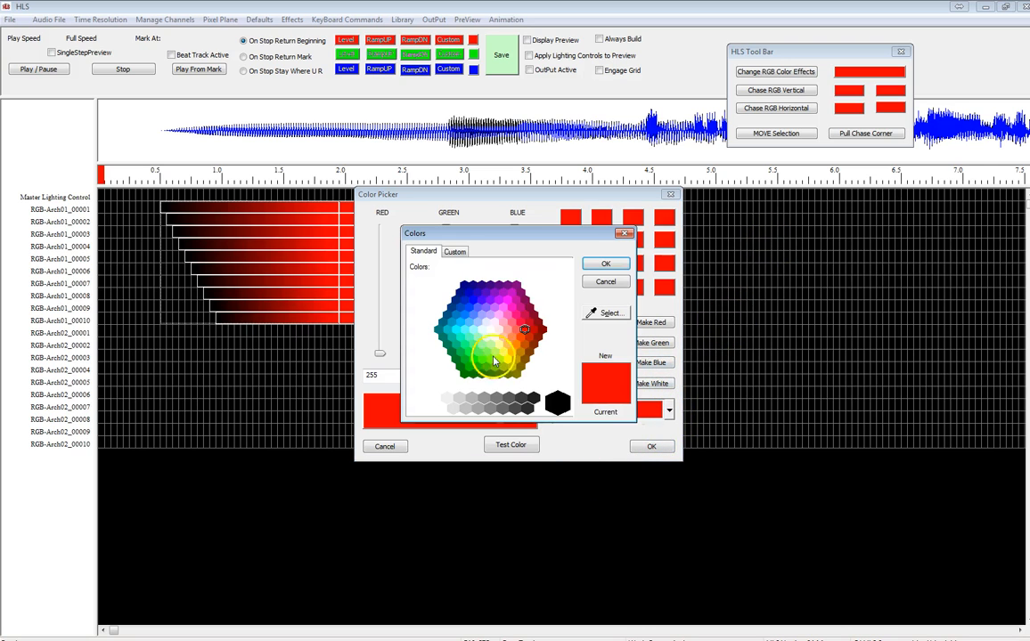
pyautogui.click(507, 301)
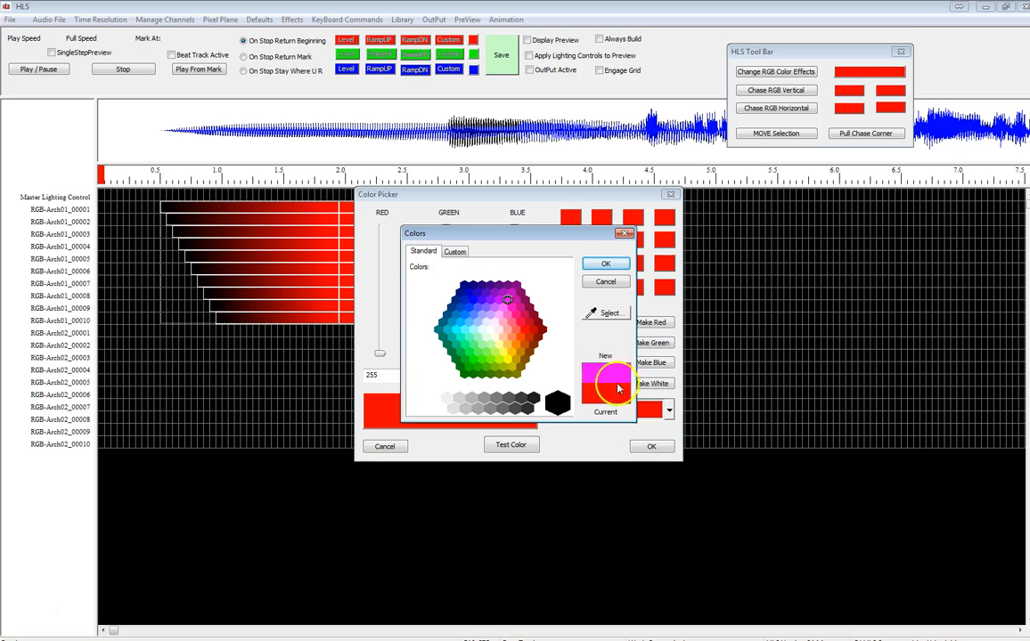
pyautogui.click(605, 263)
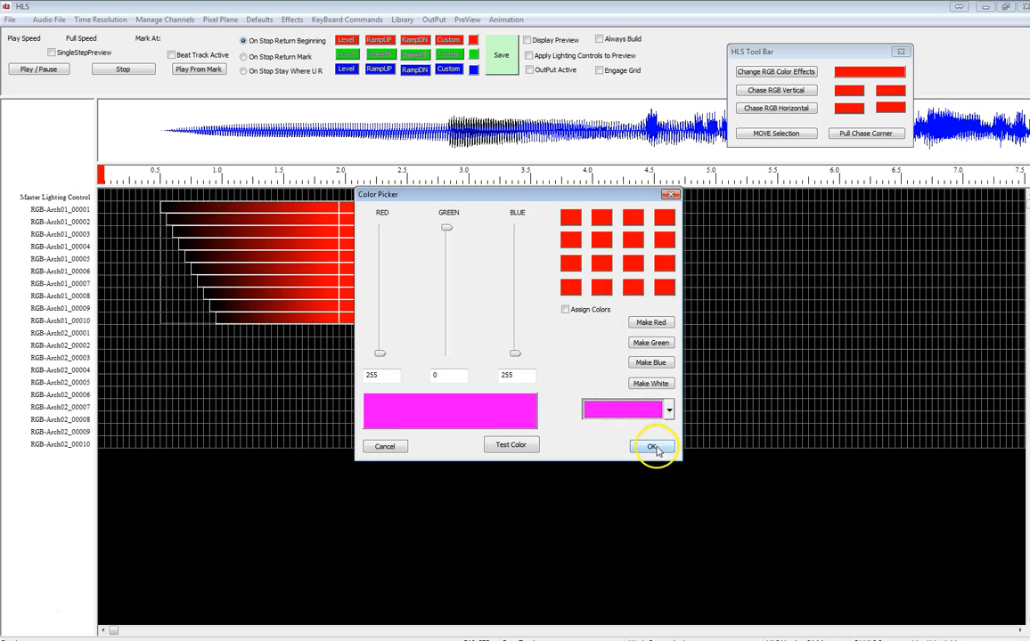
pyautogui.click(652, 446)
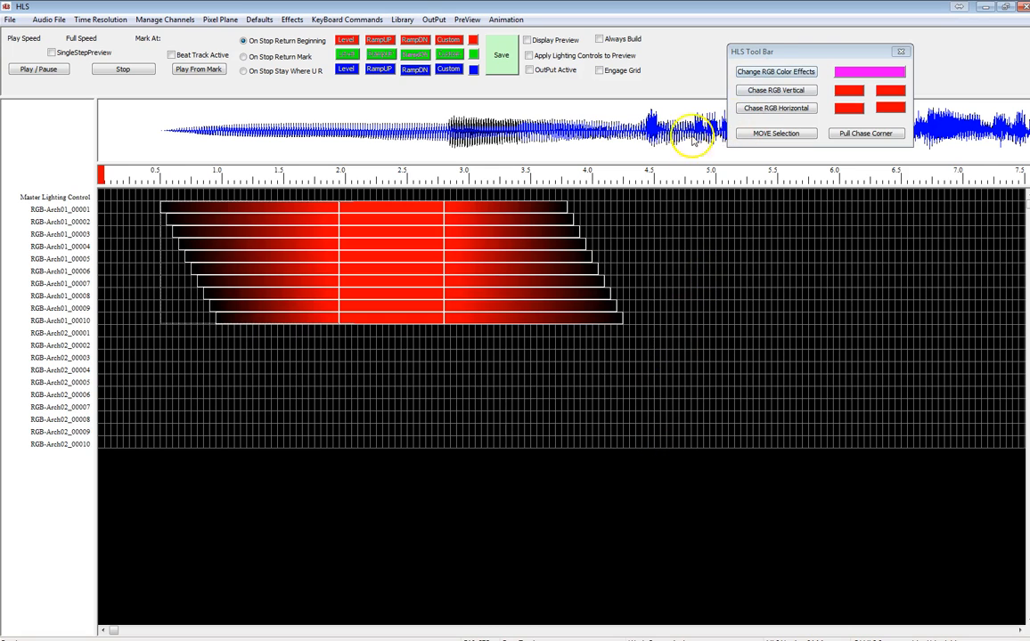
pyautogui.click(751, 75)
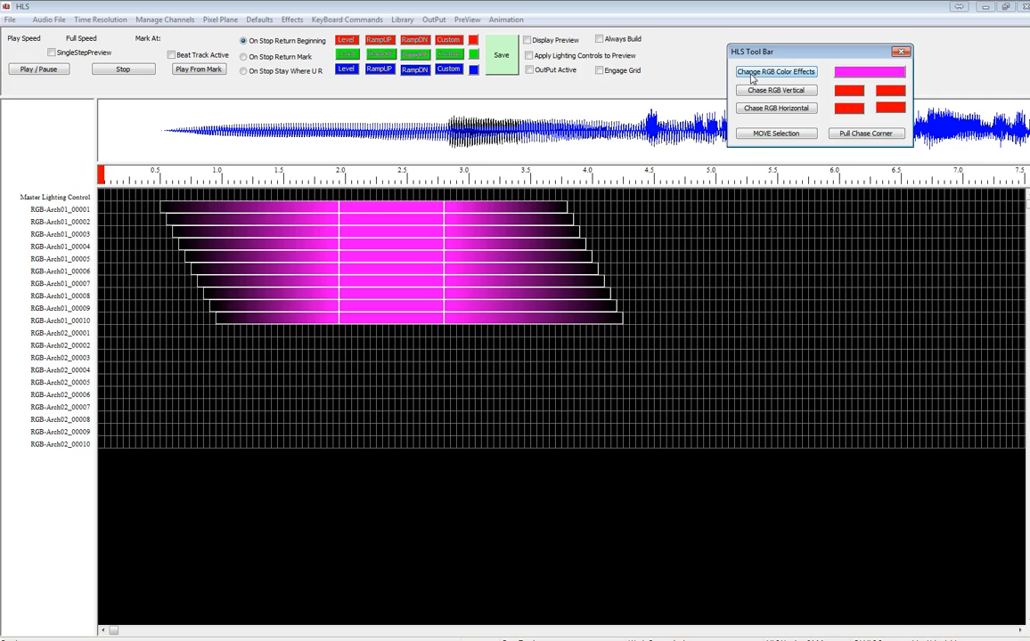
# Reselect all the magenta RGB-Arch01 effects and set the vertical RGB chase colors to start at red and end at cyan
pyautogui.click(768, 91)
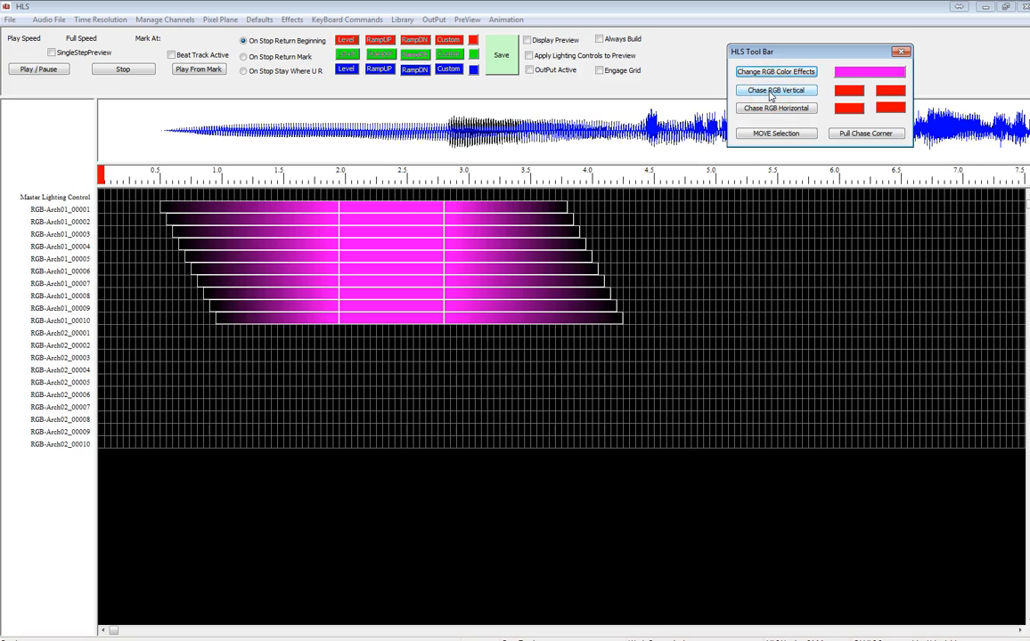
pyautogui.click(124, 211)
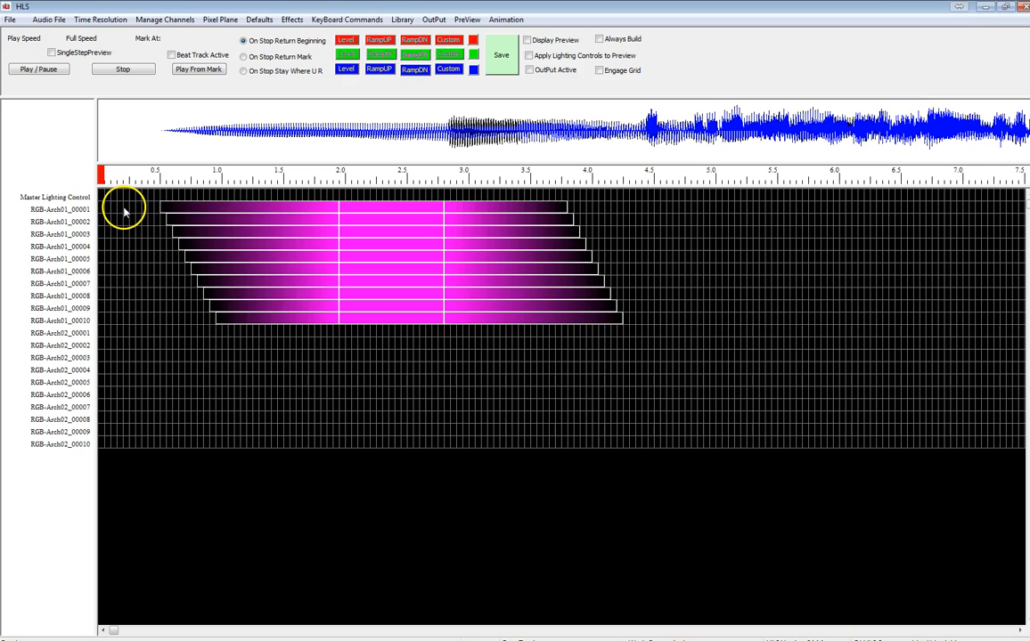
pyautogui.moveTo(162, 204); pyautogui.dragTo(617, 315)
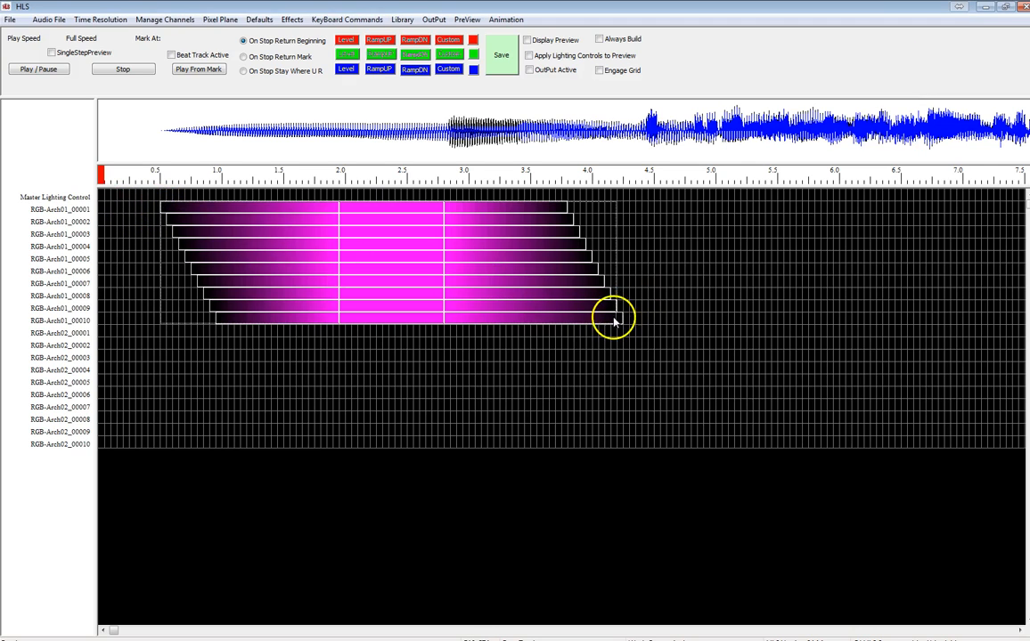
pyautogui.rightClick(463, 242)
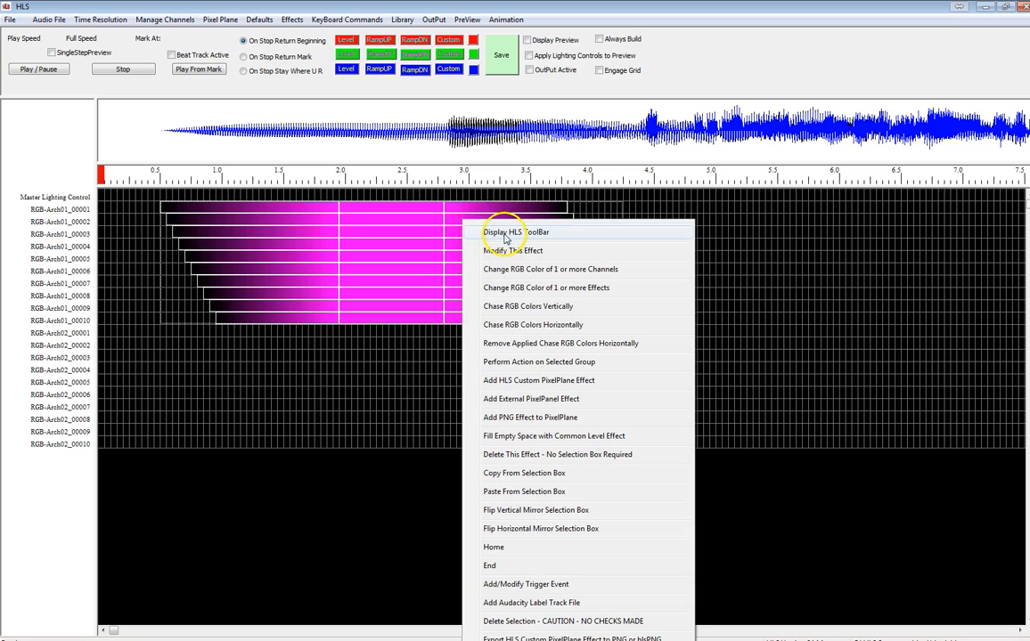
pyautogui.click(450, 229)
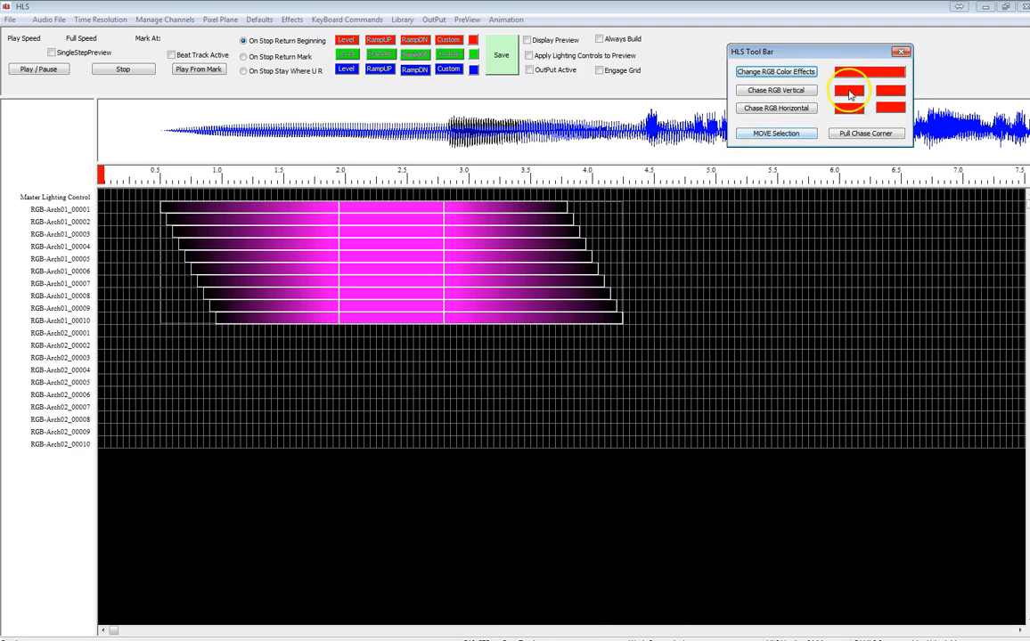
pyautogui.click(771, 71)
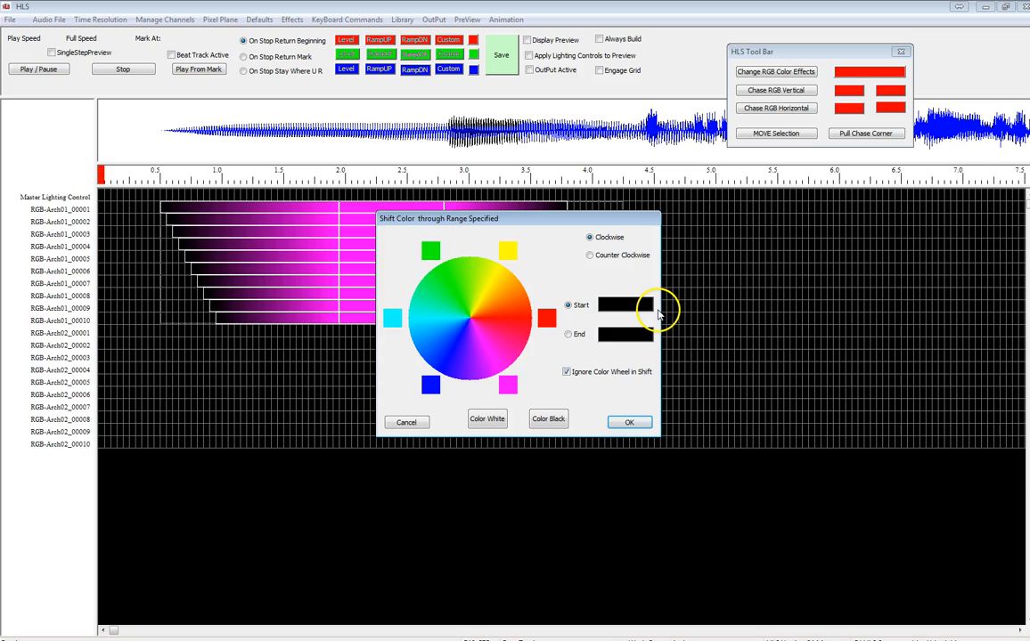
pyautogui.click(515, 321)
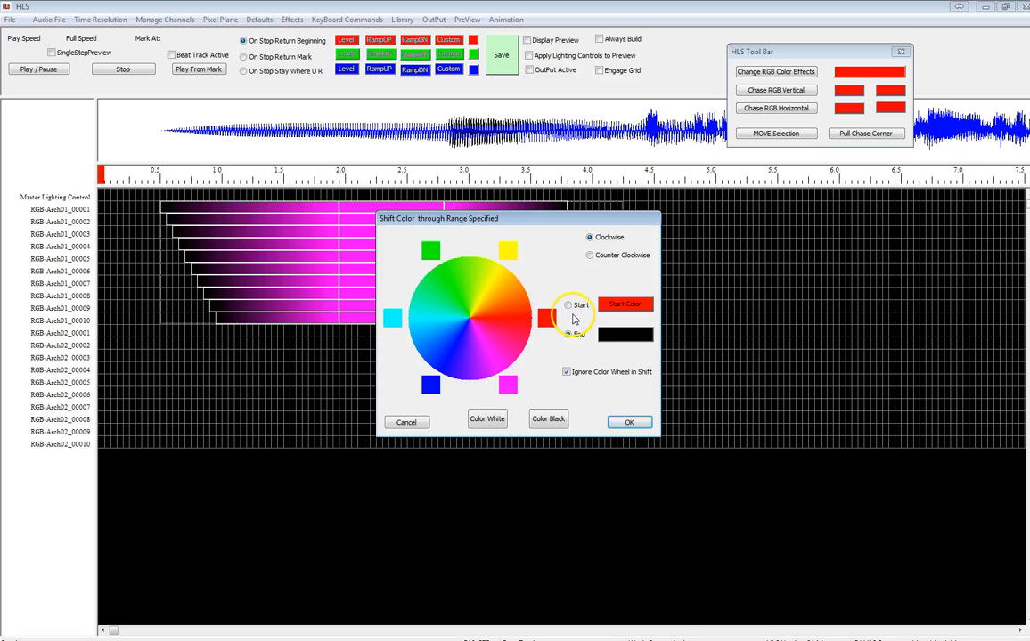
pyautogui.click(423, 322)
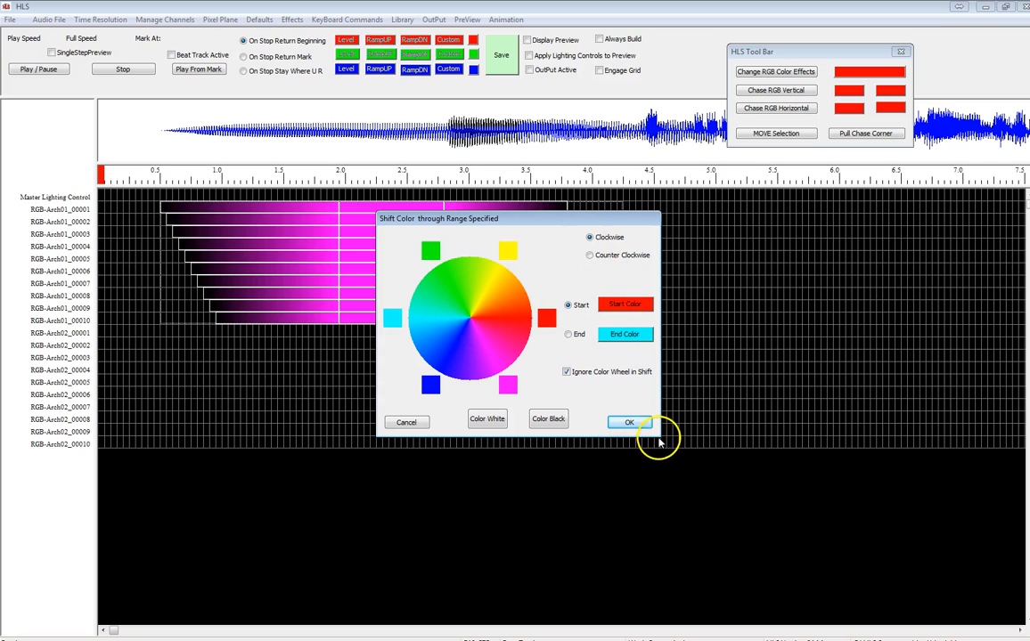
pyautogui.click(628, 422)
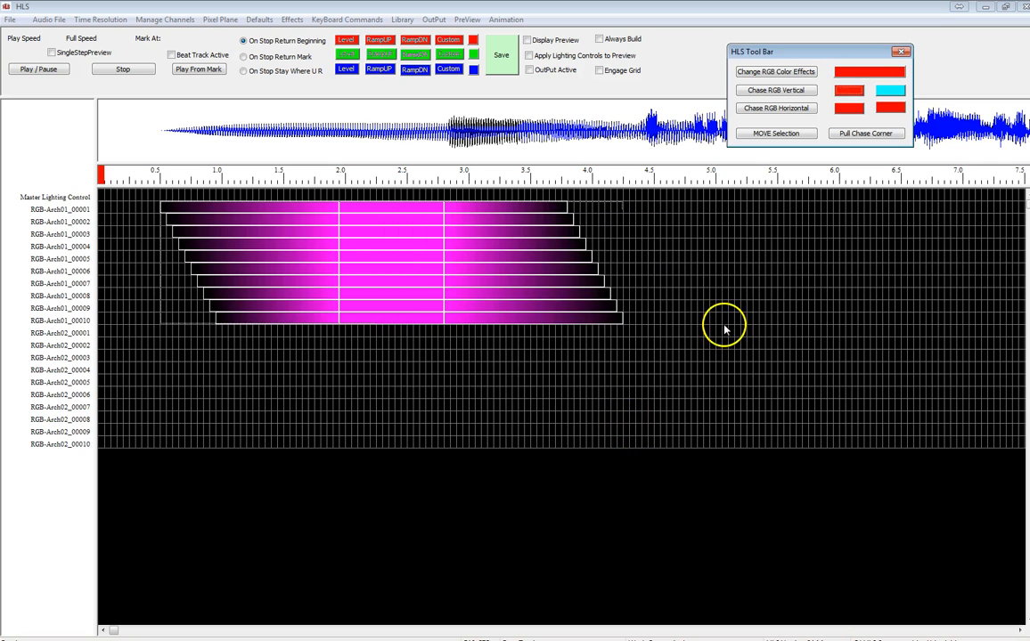
# Apply the vertical RGB chase to the selected effects, and add green Level effects on all RGB-Arch01 channels from about 4.55 to 6.8 s
pyautogui.click(755, 92)
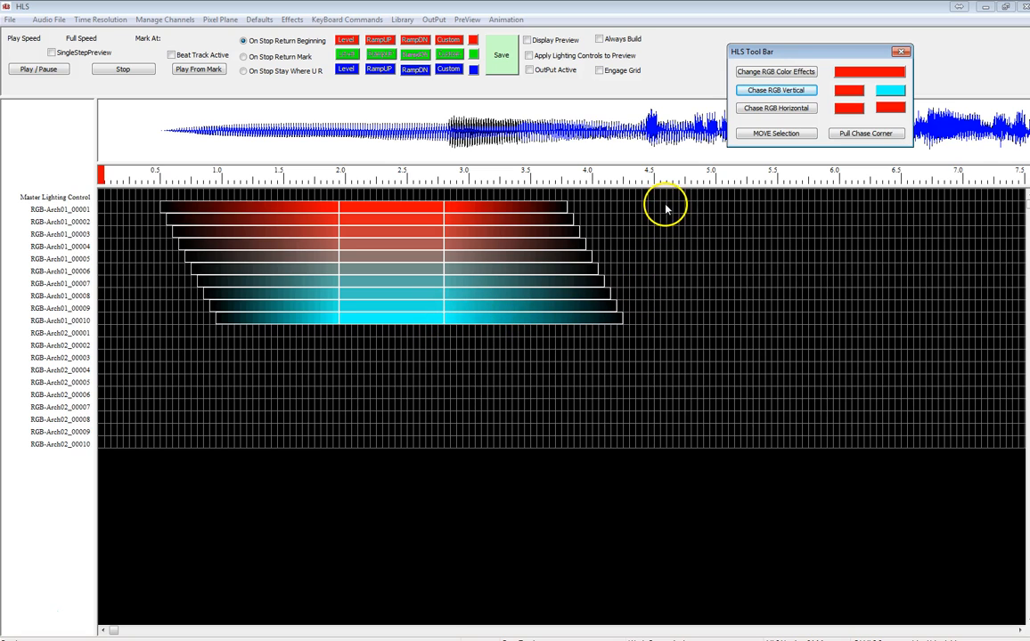
pyautogui.moveTo(664, 209); pyautogui.dragTo(936, 321)
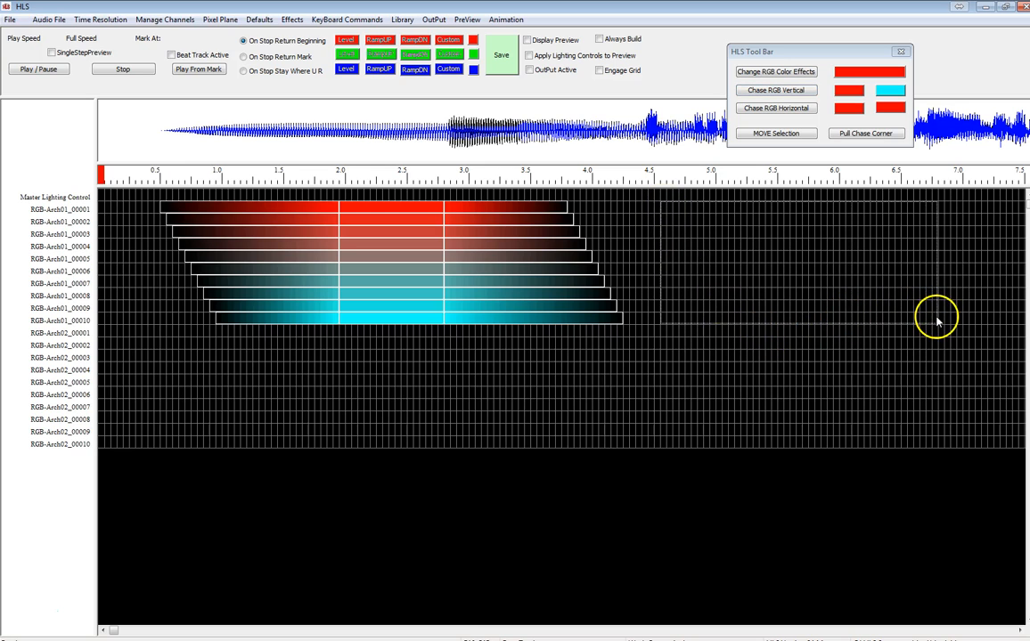
pyautogui.click(347, 57)
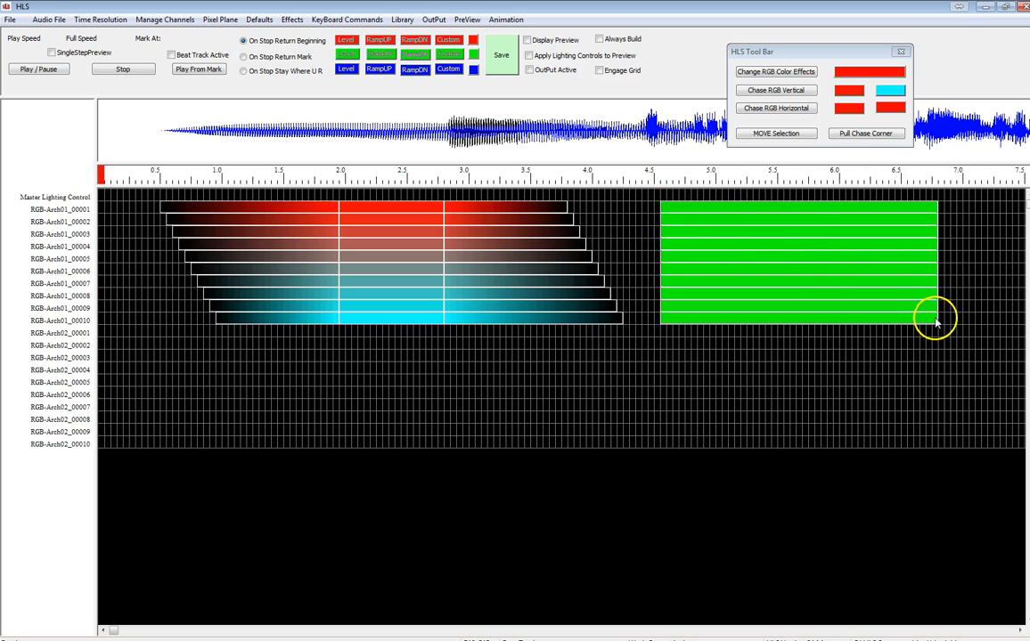
# Apply a clockwise horizontal RGB chase from blue to red to the green effects, with Ignore Color Wheel in Shift turned off
pyautogui.click(850, 109)
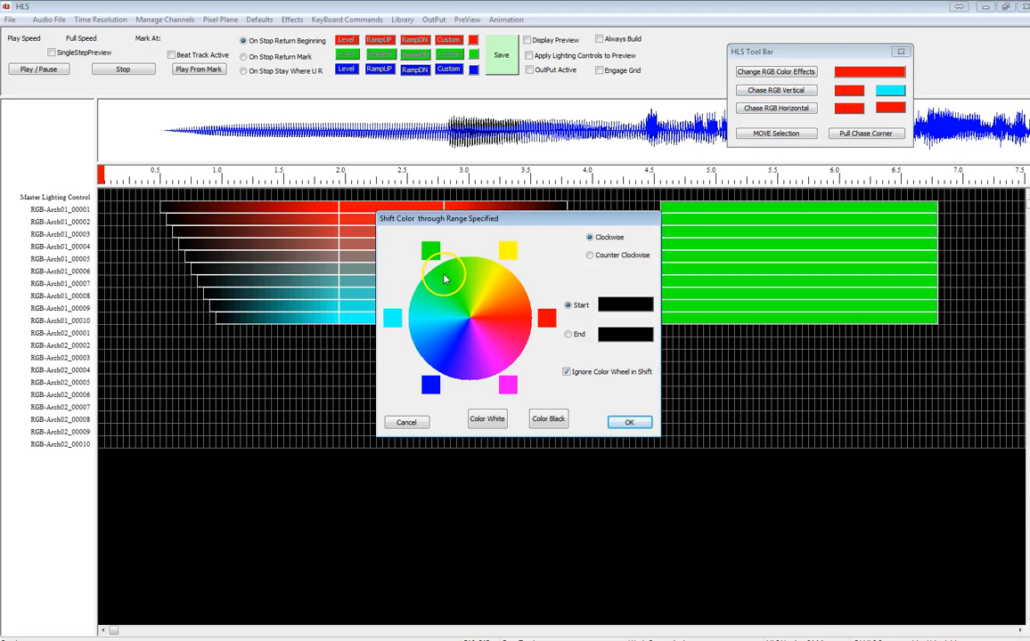
pyautogui.click(444, 352)
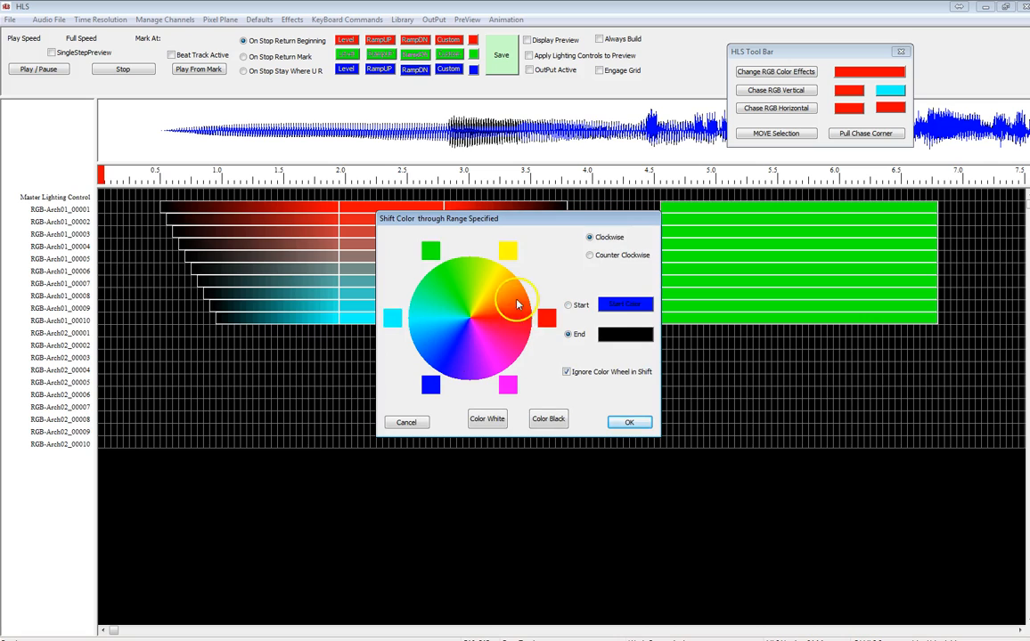
pyautogui.click(529, 321)
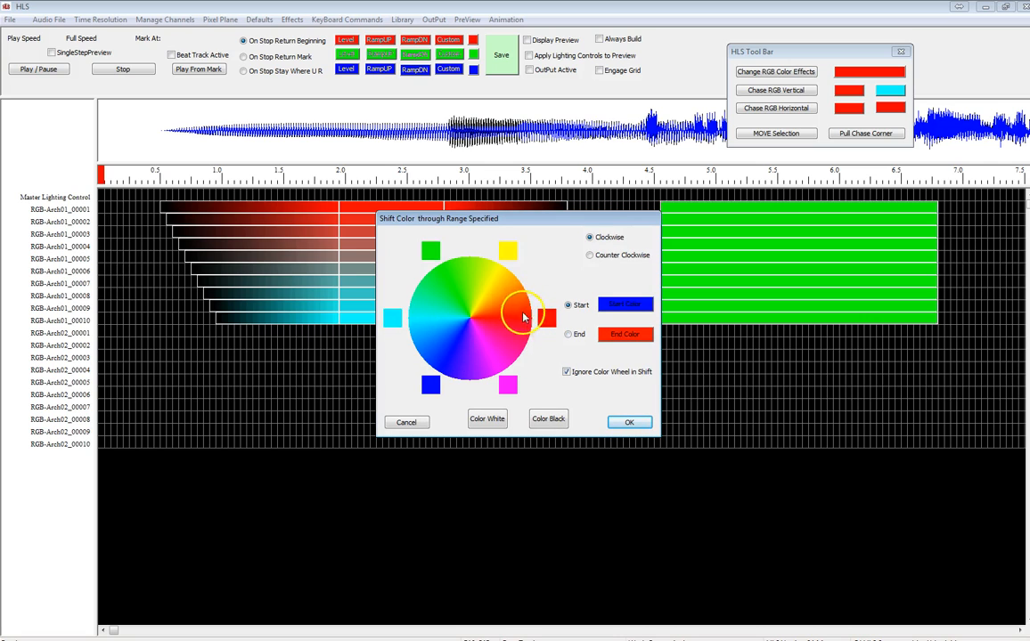
pyautogui.click(566, 372)
pyautogui.click(627, 424)
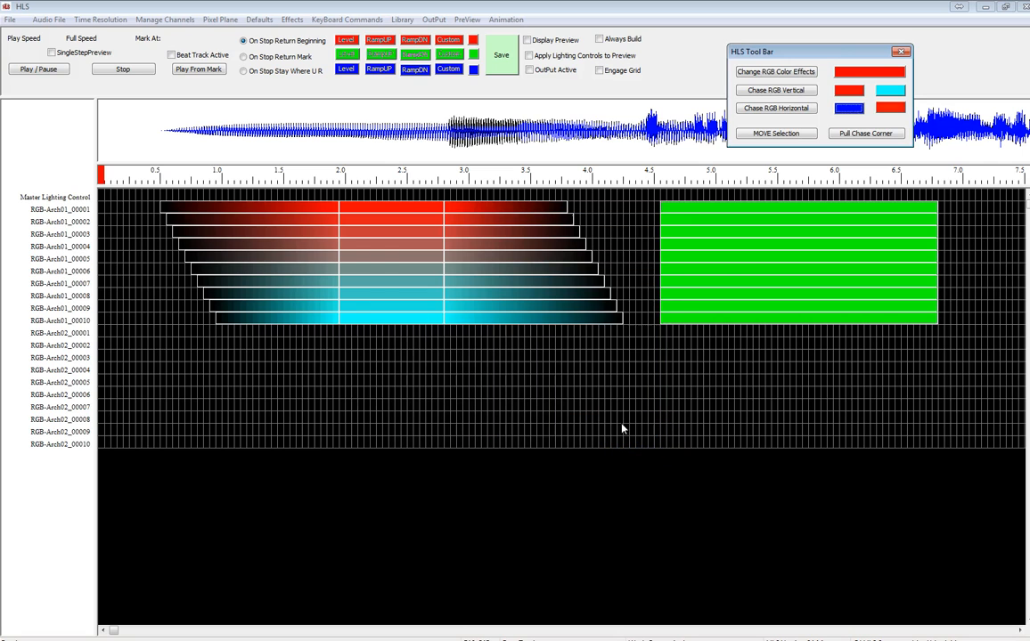
pyautogui.click(756, 110)
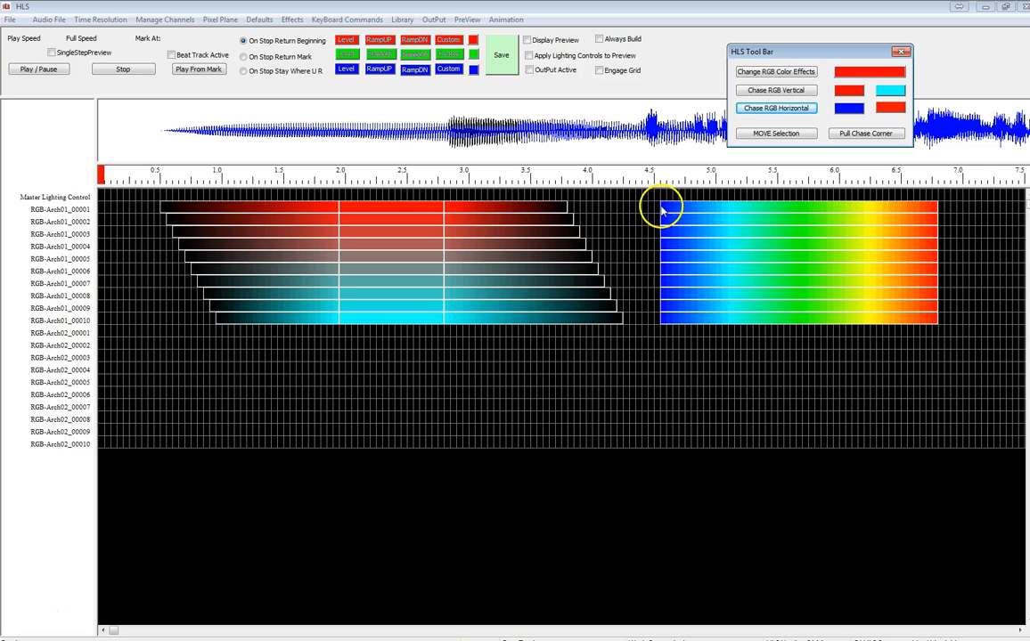
# Copy the red-to-cyan effect group from the RGB-Arch01 channels to the RGB-Arch02 channels, starting at about 2.05 s
pyautogui.click(162, 207)
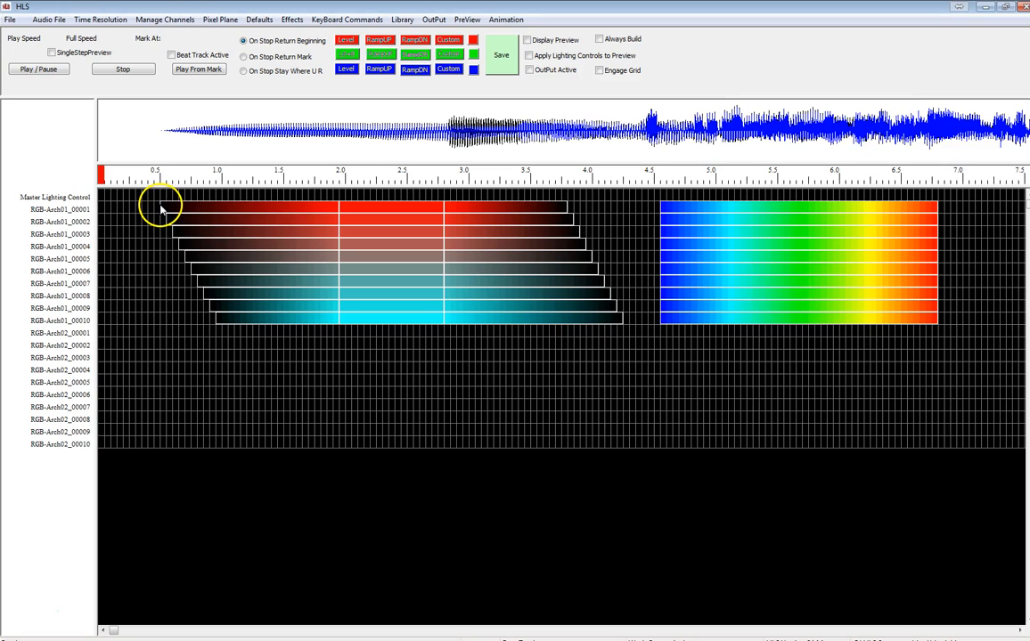
pyautogui.moveTo(162, 205); pyautogui.dragTo(615, 314)
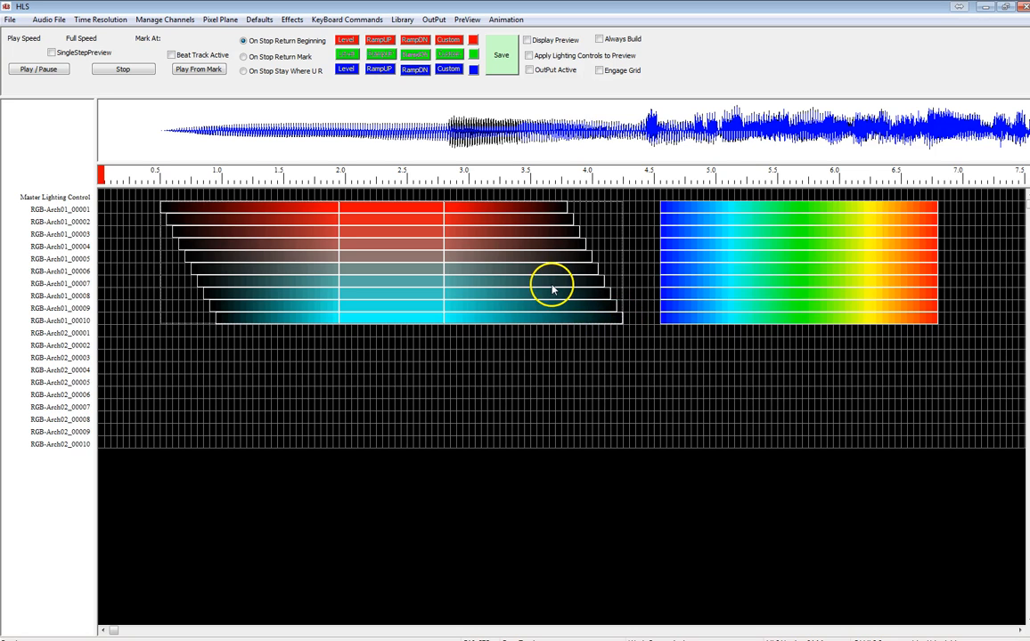
pyautogui.hotkey('ctrl', 'c')
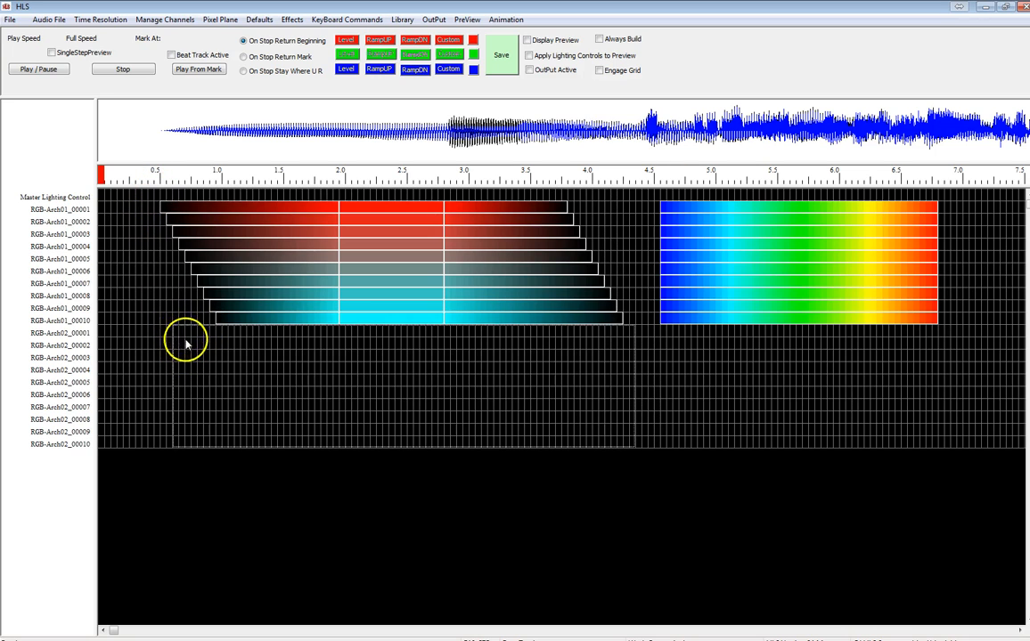
pyautogui.click(352, 338)
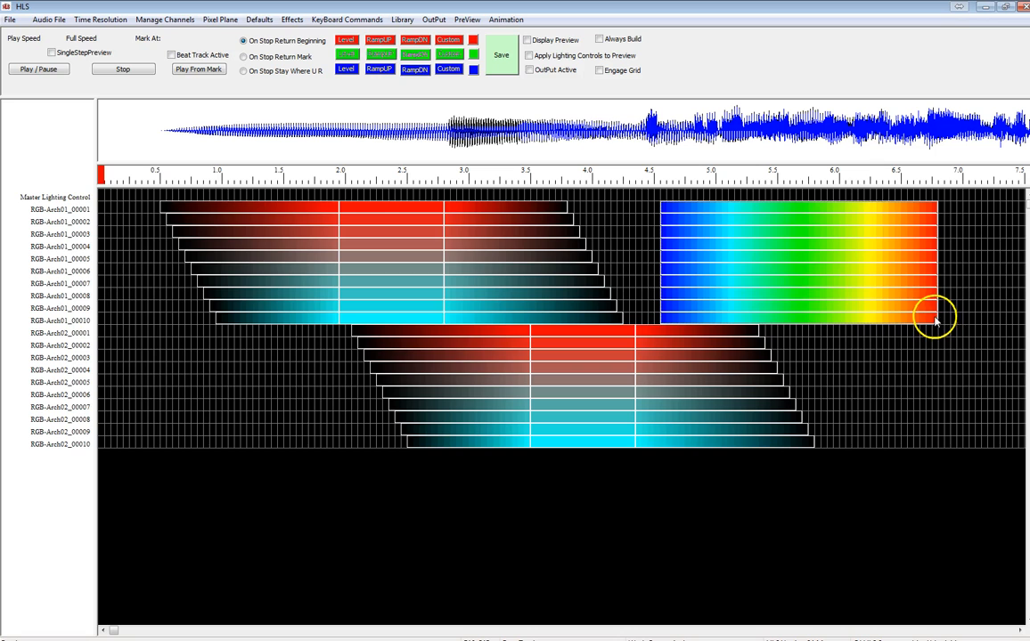
# Display the HLS ToolBar and use MOVE Selection to shift the rainbow effect group so that it starts at about 4.5 s
pyautogui.rightClick(720, 230)
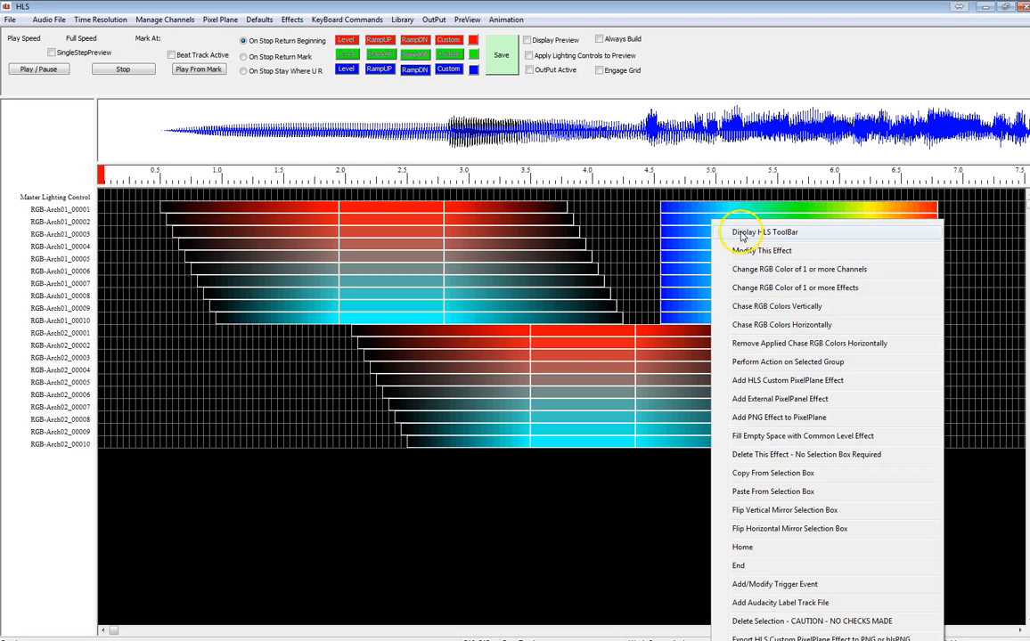
pyautogui.click(726, 231)
pyautogui.click(760, 137)
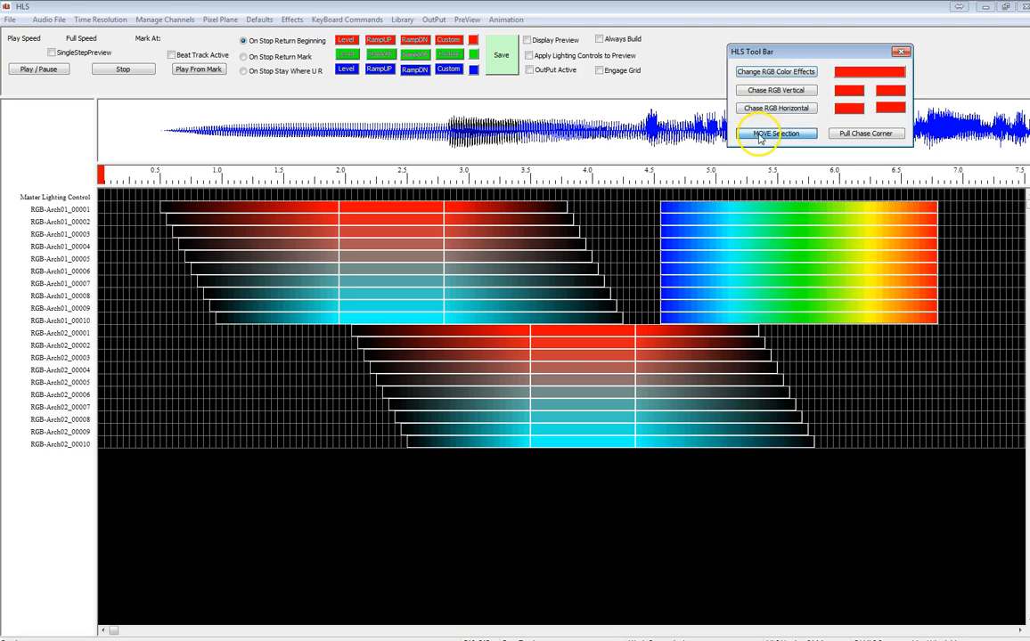
pyautogui.moveTo(664, 211)
pyautogui.mouseDown()
pyautogui.moveTo(726, 211)
pyautogui.moveTo(647, 211)
pyautogui.moveTo(703, 207)
pyautogui.moveTo(657, 210)
pyautogui.mouseUp()
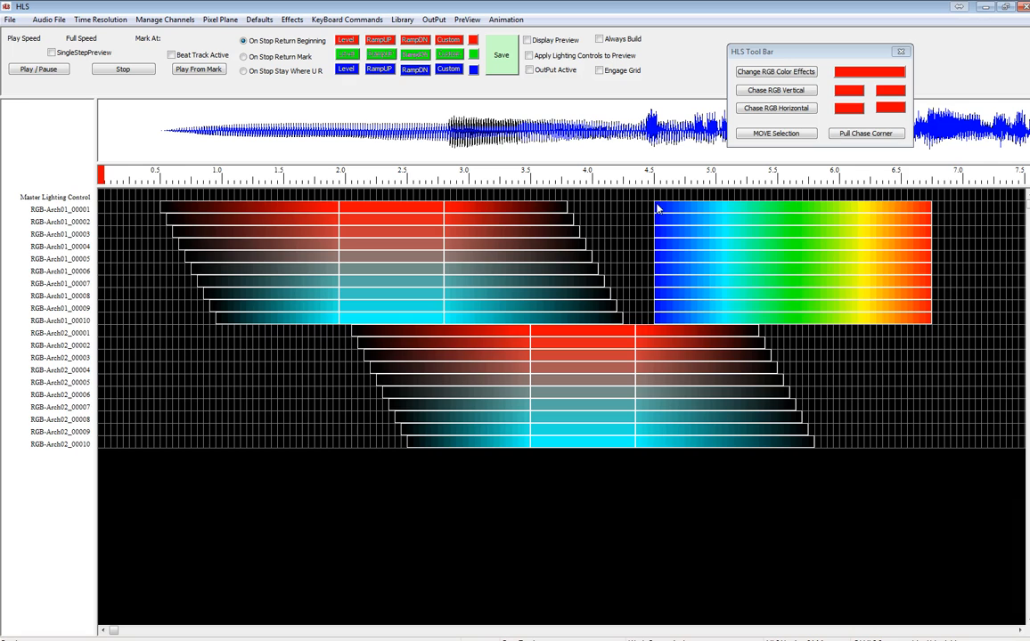
# Move the rainbow effect on RGB-Arch01_00001 to about 4.05 s, stretch its end, and restore it to span about 4.5 to 6.75 s
pyautogui.moveTo(658, 208); pyautogui.dragTo(601, 208)
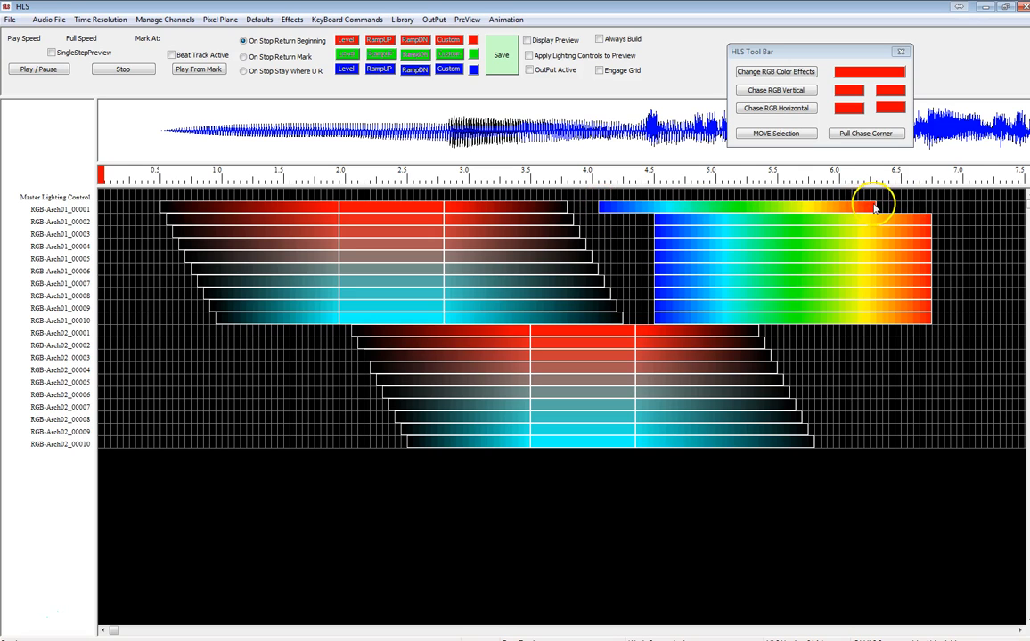
pyautogui.moveTo(876, 207); pyautogui.dragTo(930, 217)
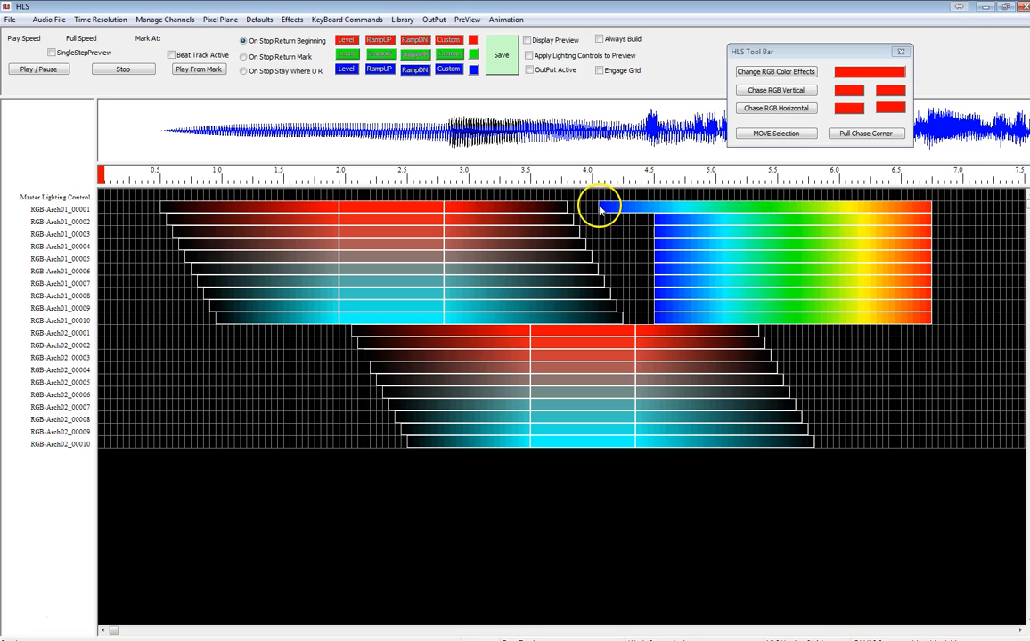
pyautogui.moveTo(602, 210); pyautogui.dragTo(658, 211)
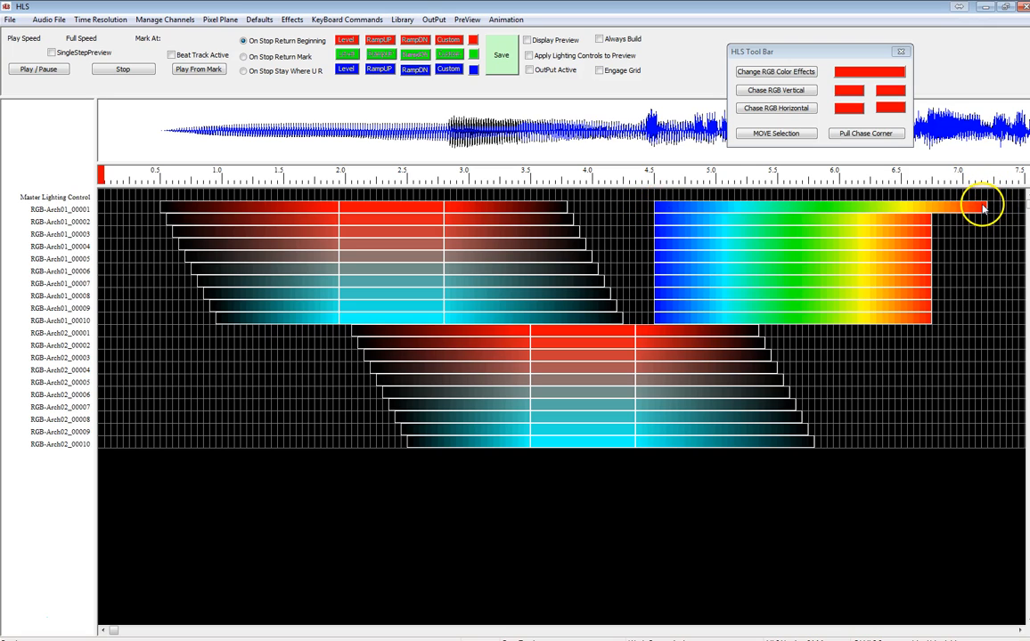
pyautogui.moveTo(983, 208); pyautogui.dragTo(930, 208)
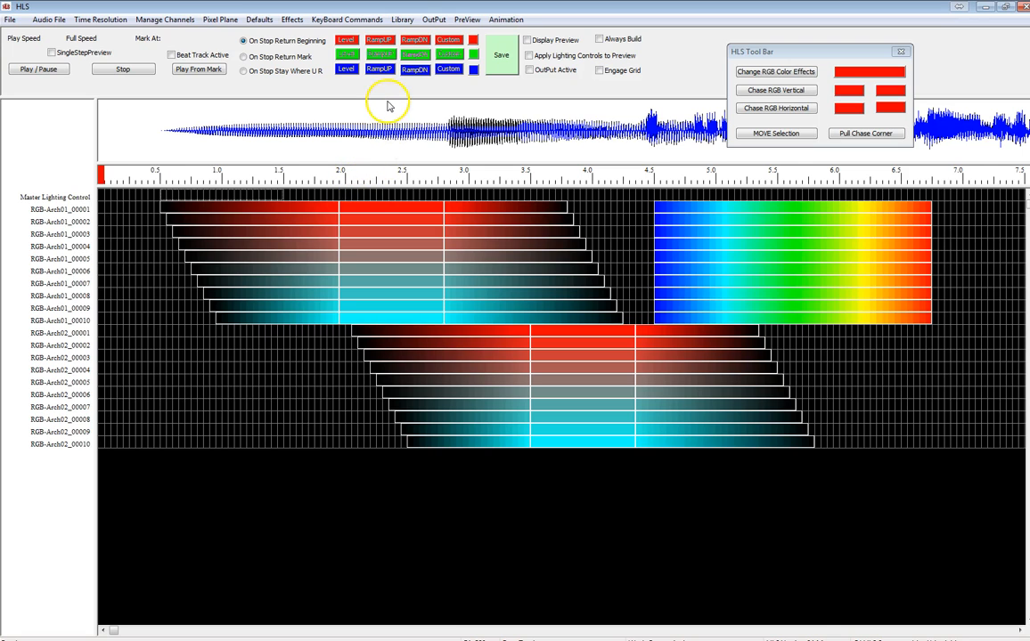
# Build a Master Lighting Control fade: ramp up from 0.5 to 1.5 s, Level until 3.5 s, and ramp down until about 4.85 s
pyautogui.click(379, 42)
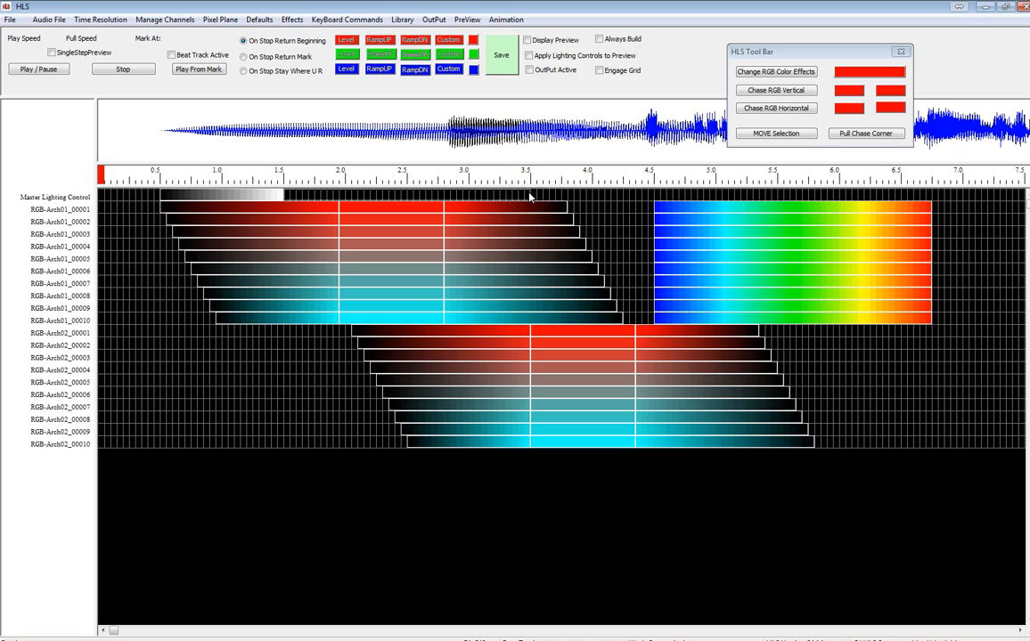
pyautogui.click(346, 55)
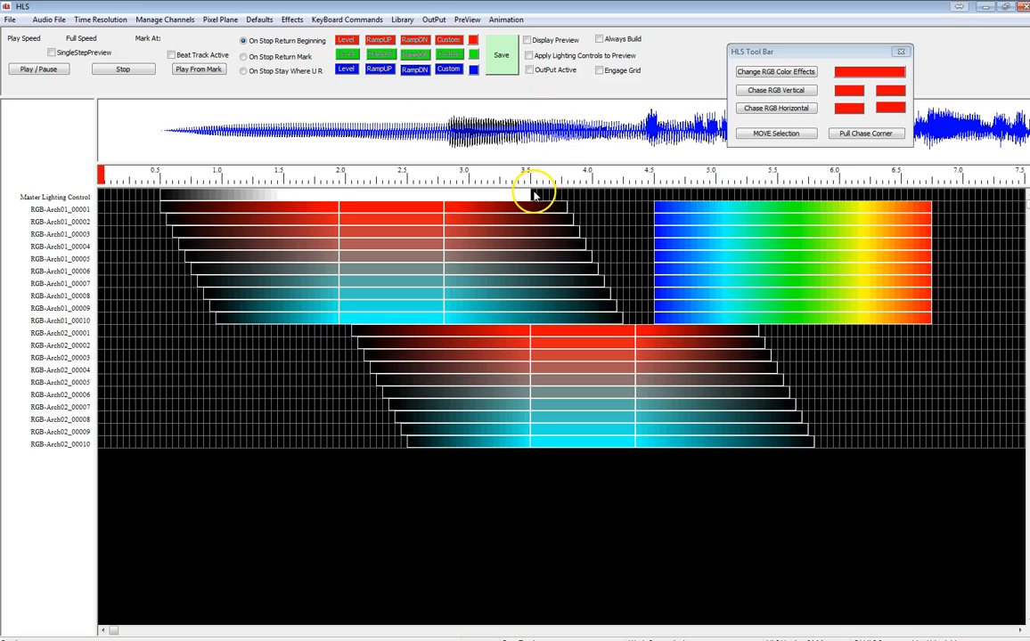
pyautogui.moveTo(533, 195); pyautogui.dragTo(695, 195)
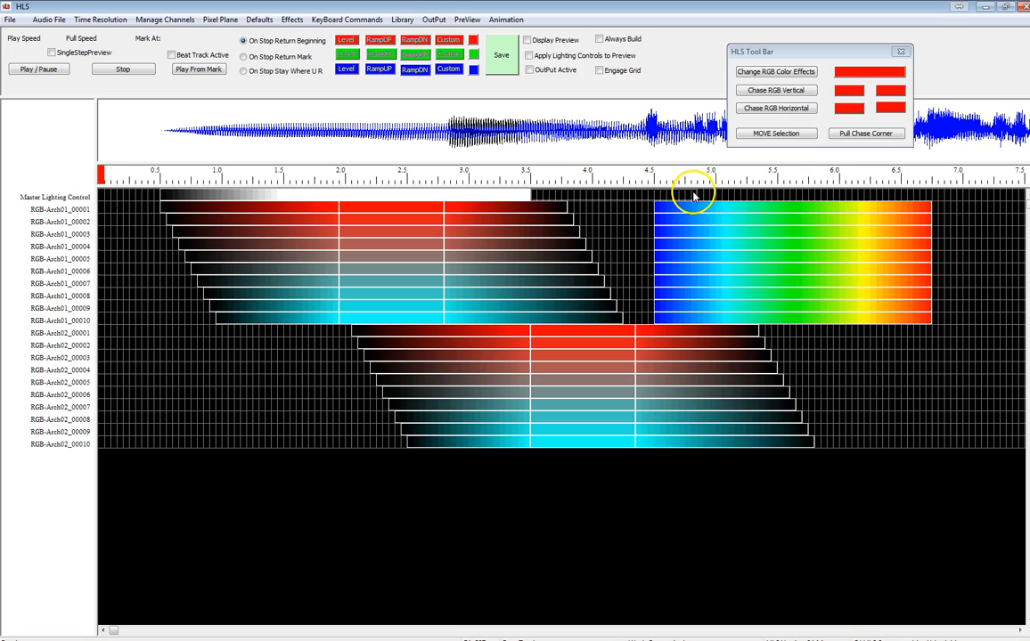
pyautogui.click(418, 56)
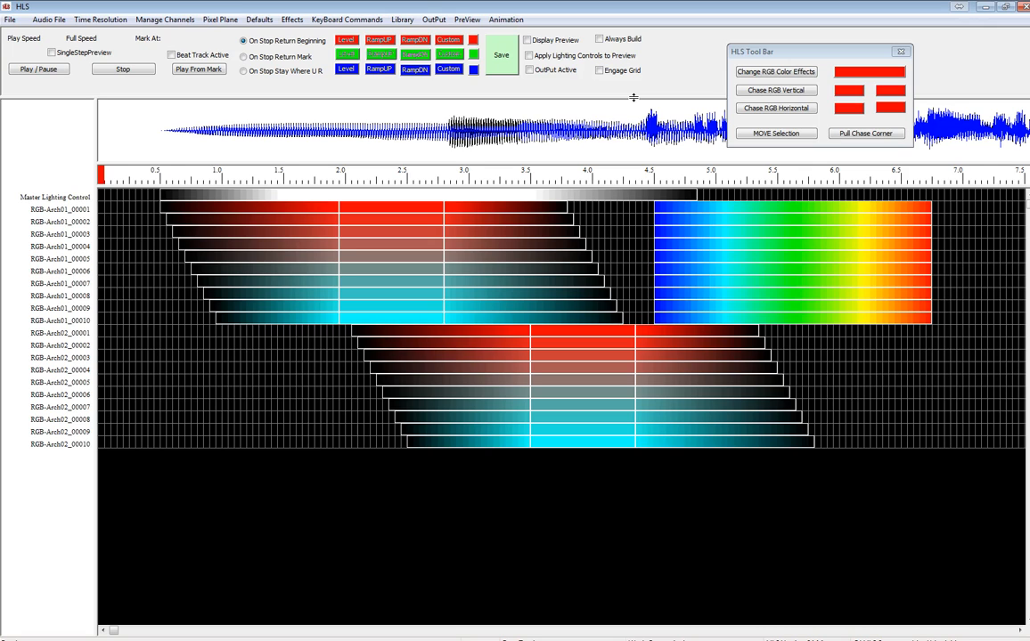
# Delete all the effects from the Master Lighting Control channel
pyautogui.moveTo(148, 191); pyautogui.dragTo(738, 195)
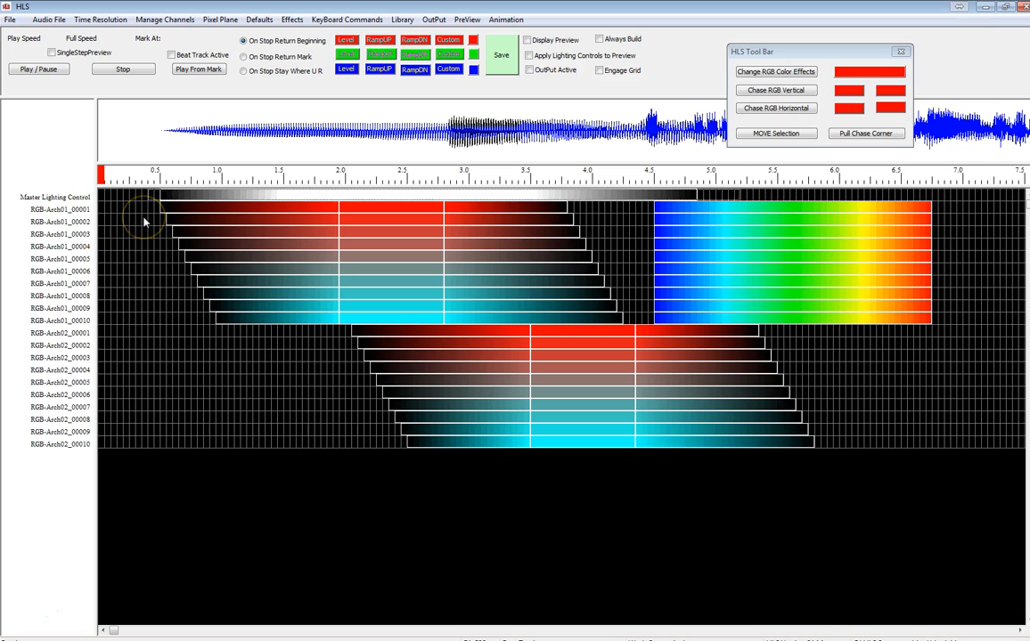
pyautogui.press('Delete')
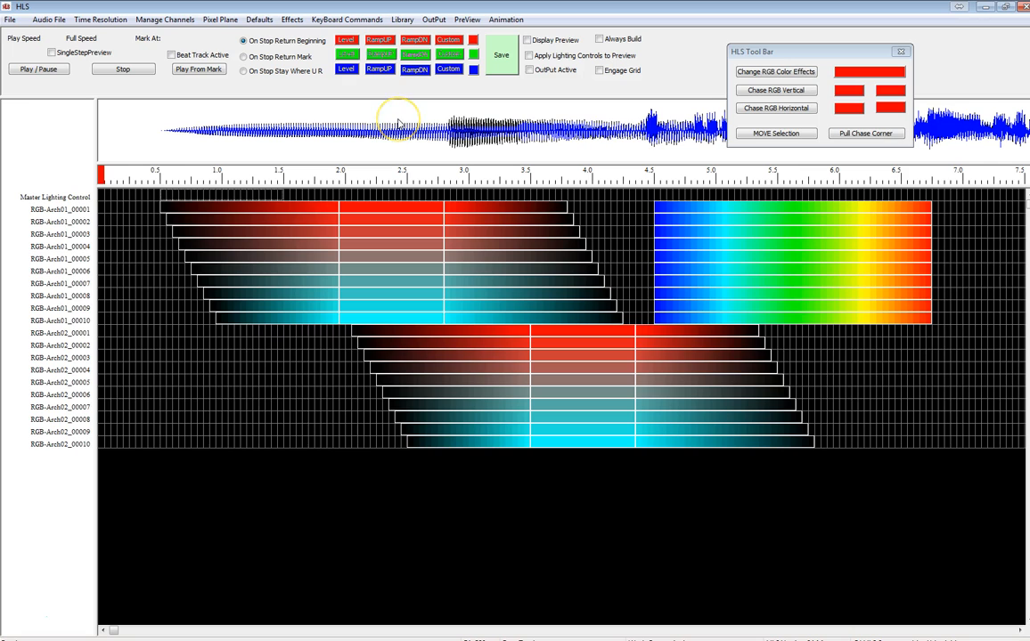
# Set the default Ramp Down end value to 50 and add a ramp down on Master Lighting Control from 0.5 to 1.5 s
pyautogui.click(259, 20)
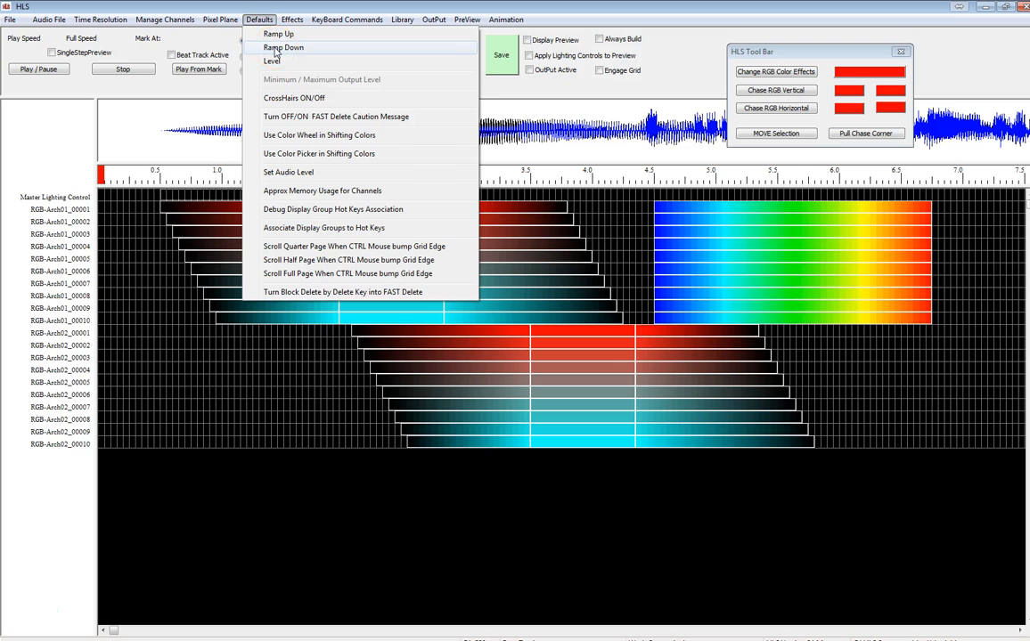
pyautogui.click(281, 47)
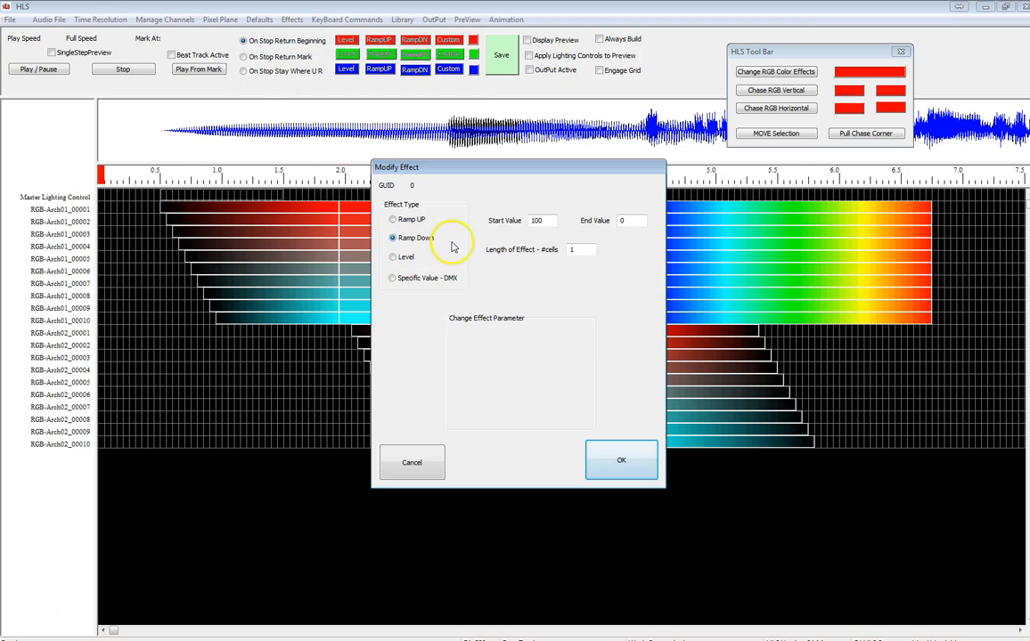
pyautogui.click(623, 220)
pyautogui.moveTo(624, 219); pyautogui.dragTo(605, 219)
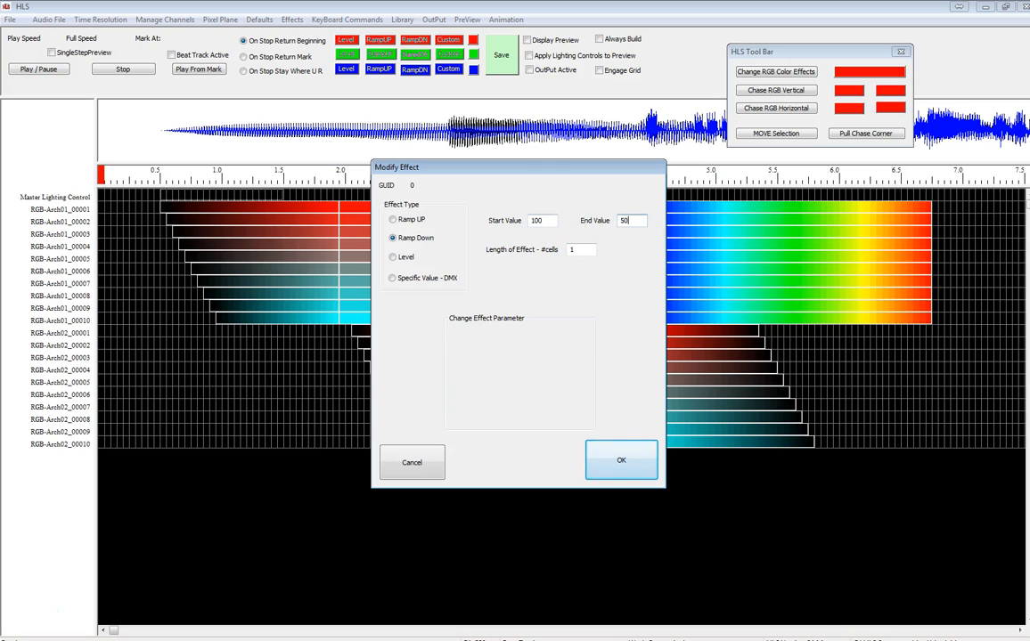
pyautogui.click(620, 463)
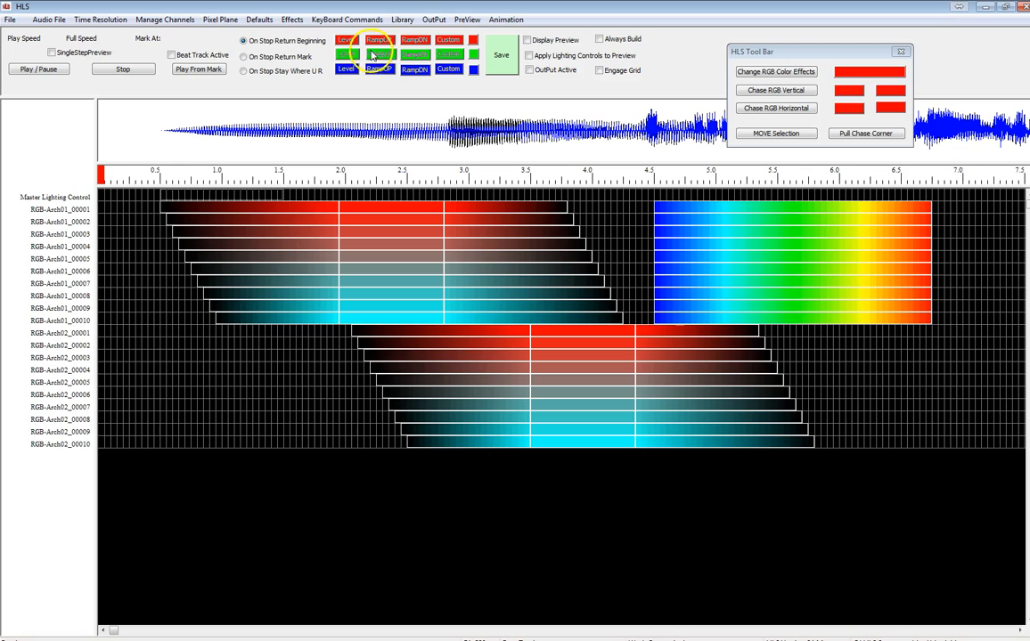
pyautogui.click(413, 43)
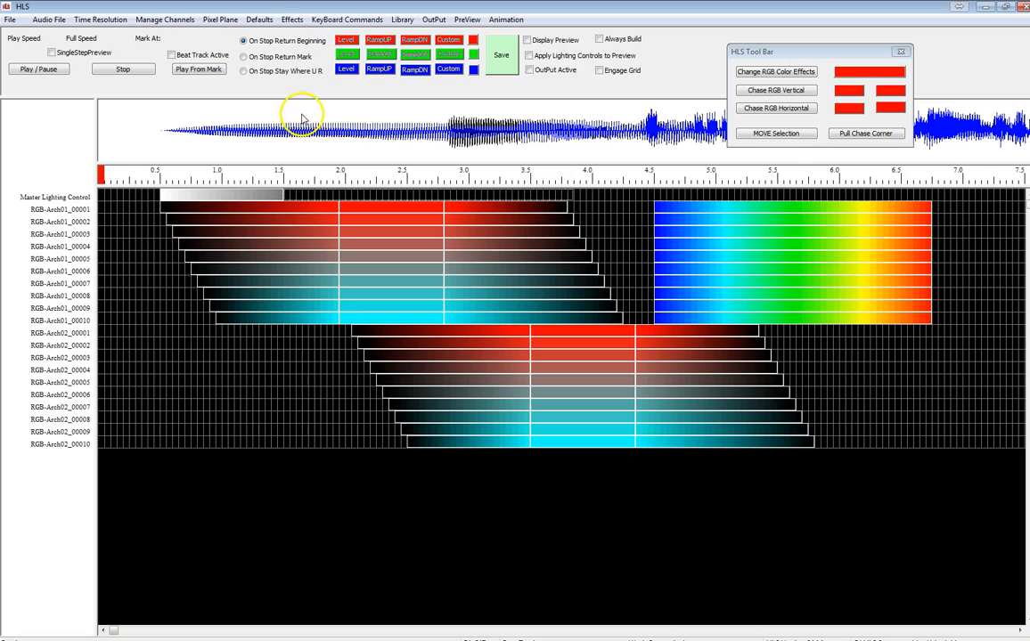
# Set the default Level effect intensity to 50
pyautogui.click(264, 20)
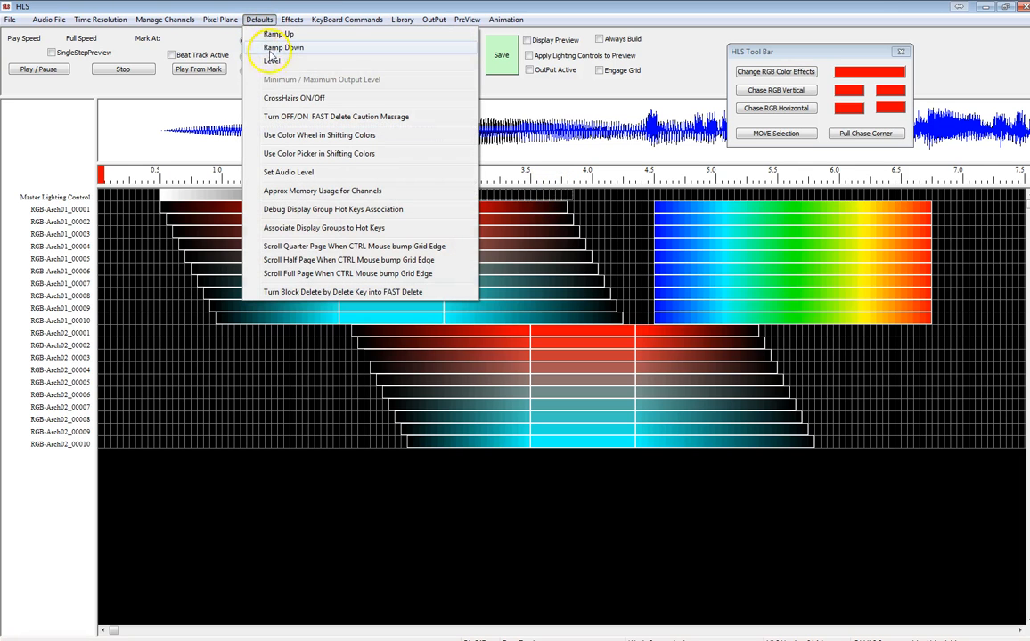
pyautogui.click(273, 62)
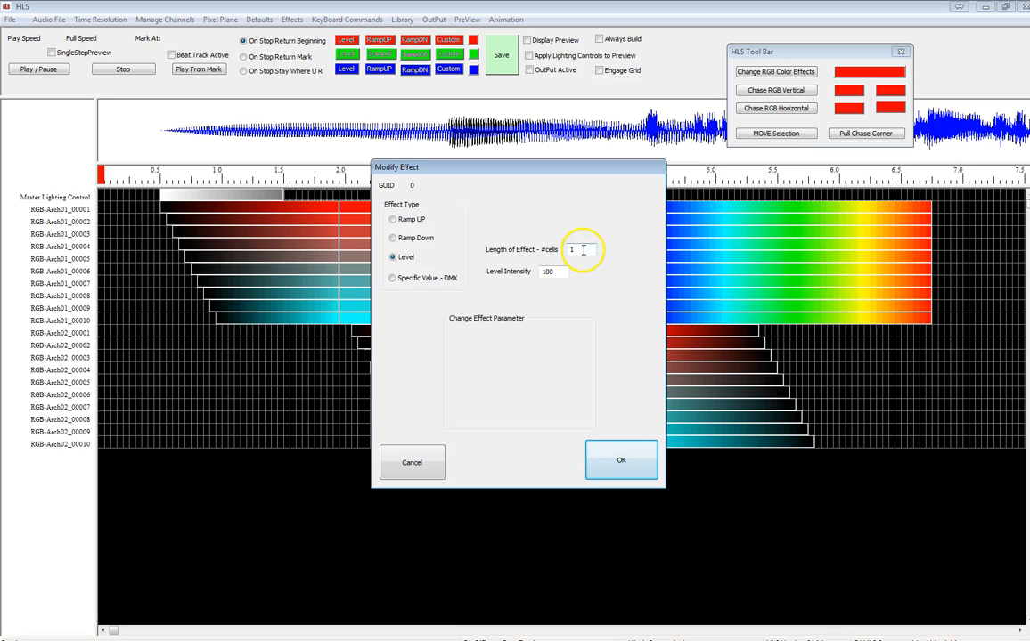
pyautogui.moveTo(554, 273); pyautogui.dragTo(494, 283)
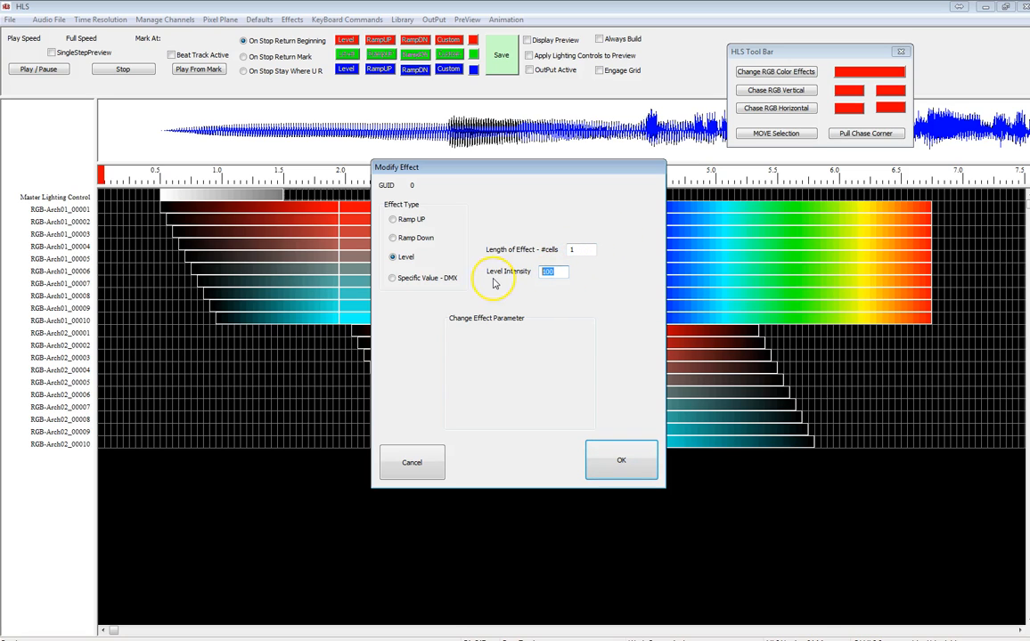
pyautogui.write('50')
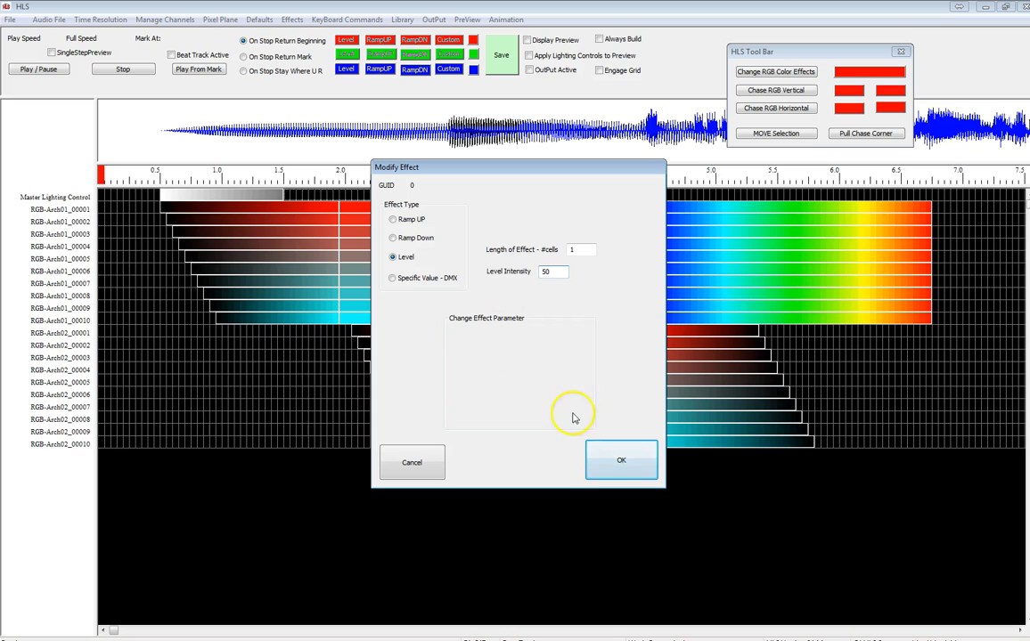
pyautogui.click(624, 459)
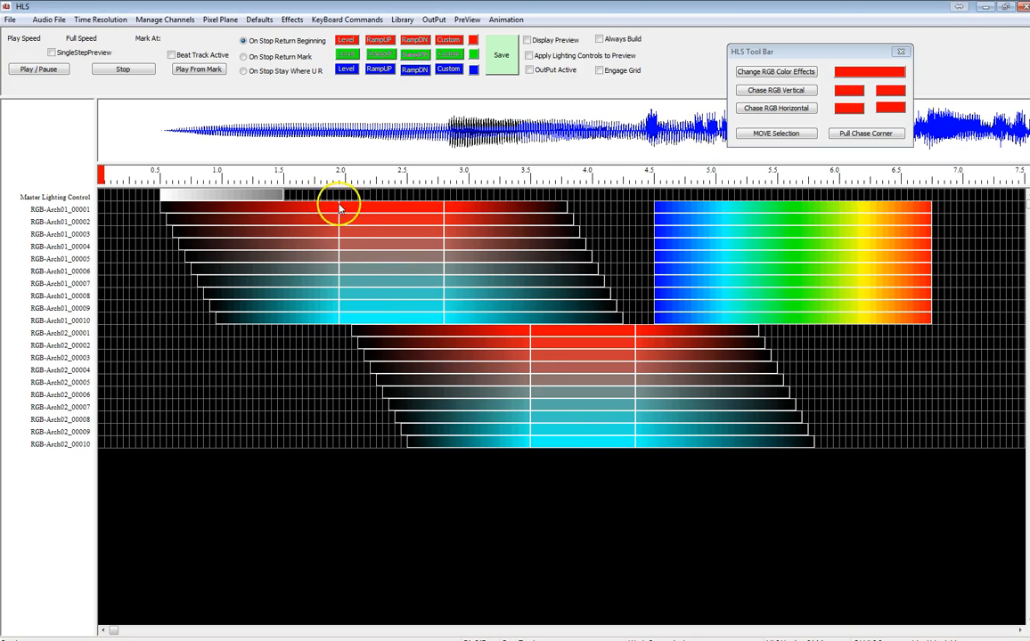
# Add a Level effect on Master Lighting Control from 1.5 to about 3.85 s
pyautogui.click(347, 59)
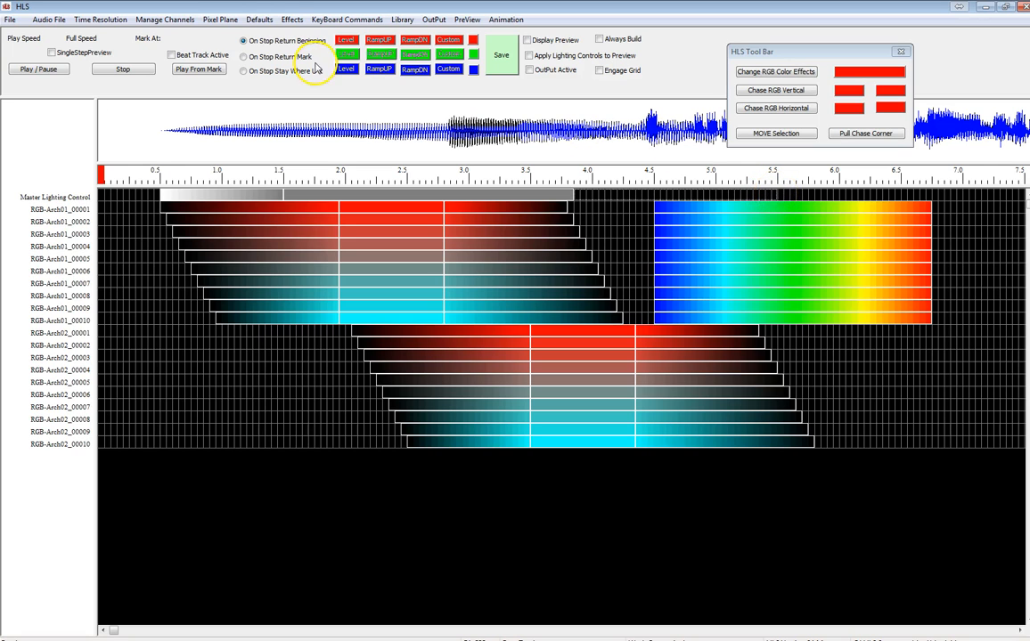
# Set the default Ramp Up start value to 50 and add a ramp up on Master Lighting Control from about 3.85 to 5.5 s
pyautogui.click(258, 20)
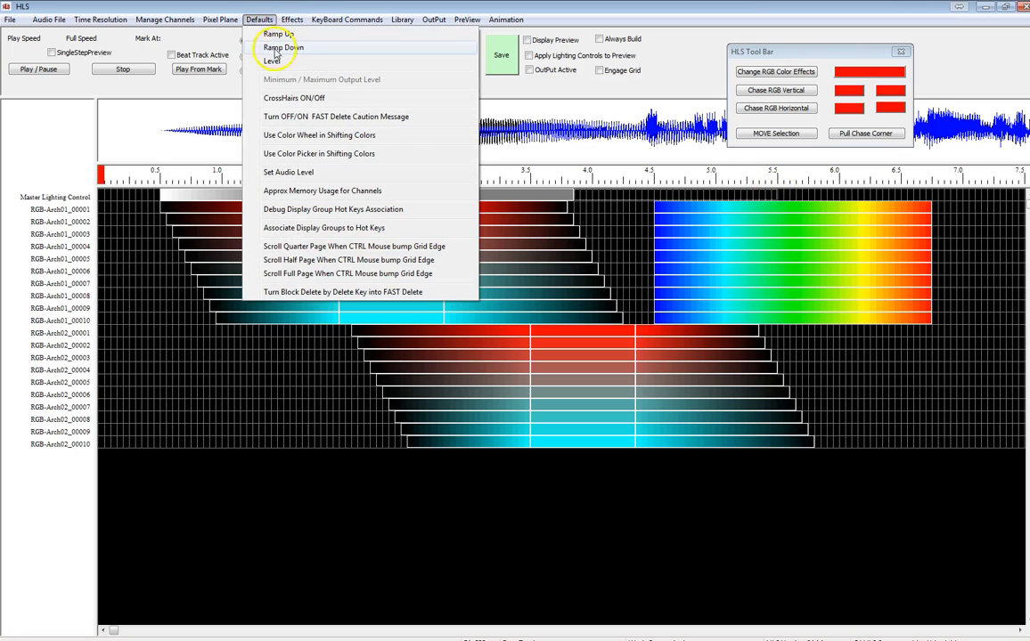
pyautogui.click(277, 35)
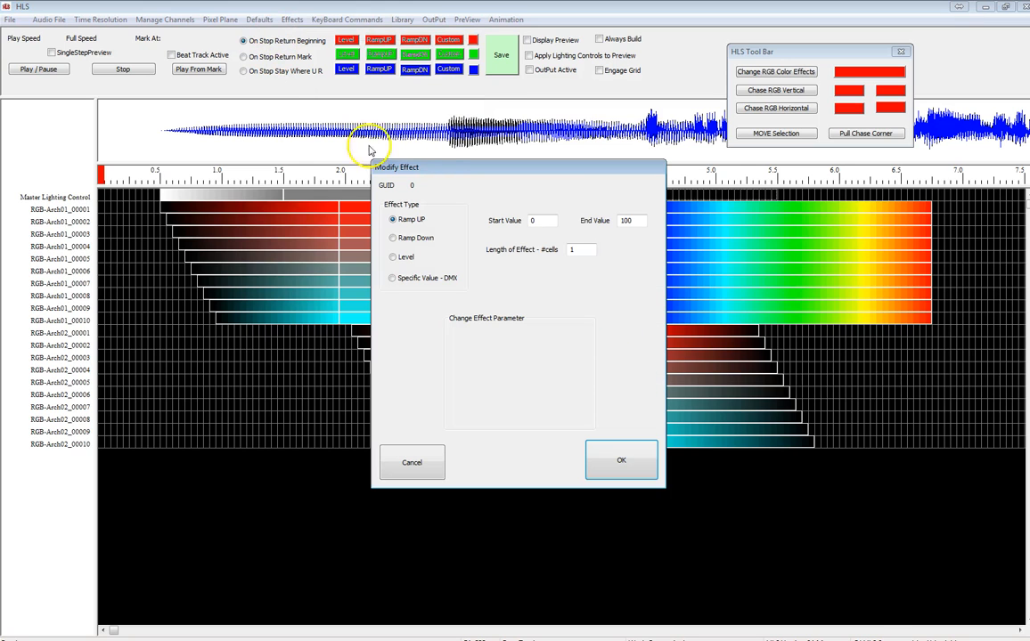
pyautogui.moveTo(539, 218); pyautogui.dragTo(492, 223)
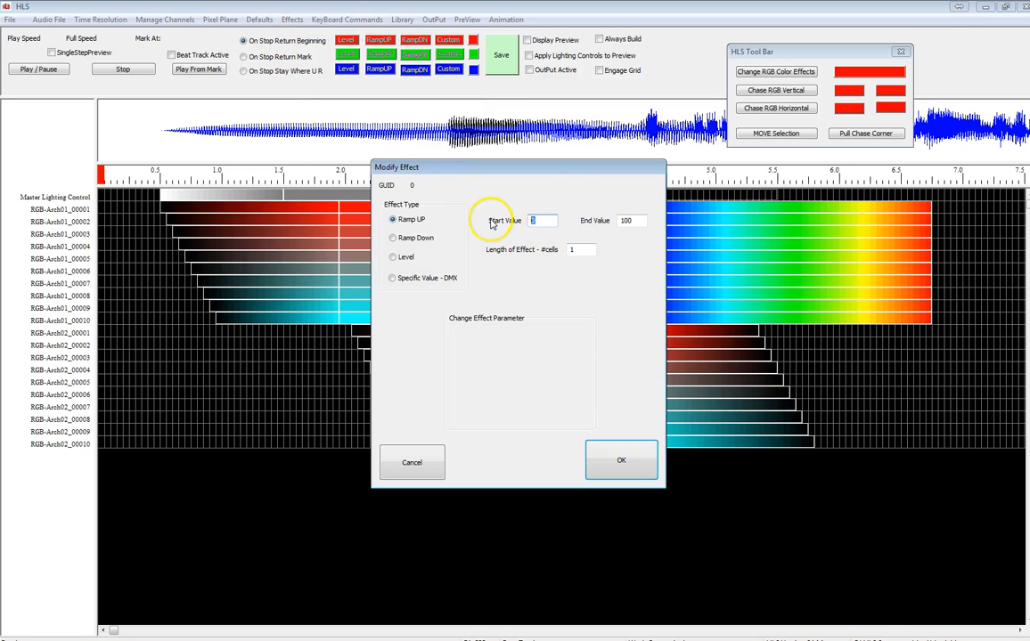
pyautogui.write('50')
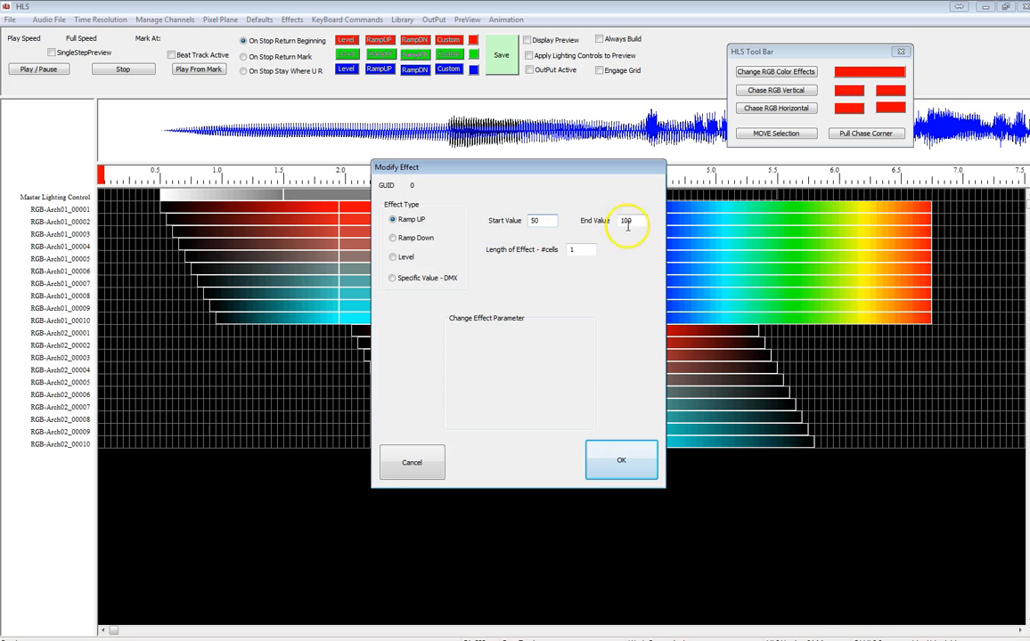
pyautogui.click(609, 461)
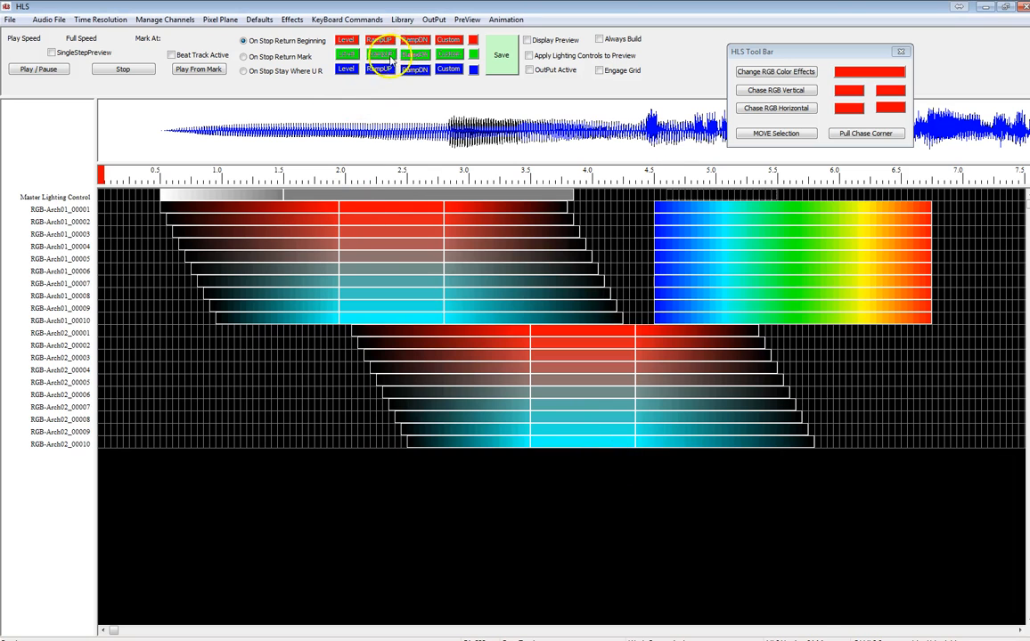
pyautogui.click(381, 55)
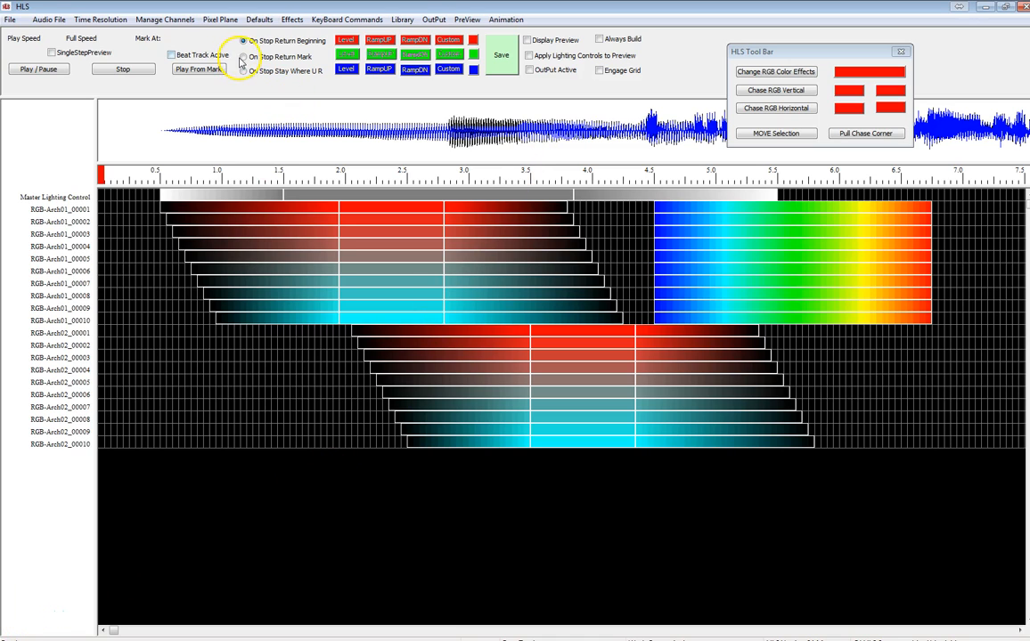
# Toggle the grid crosshairs setting in the program defaults
pyautogui.click(260, 20)
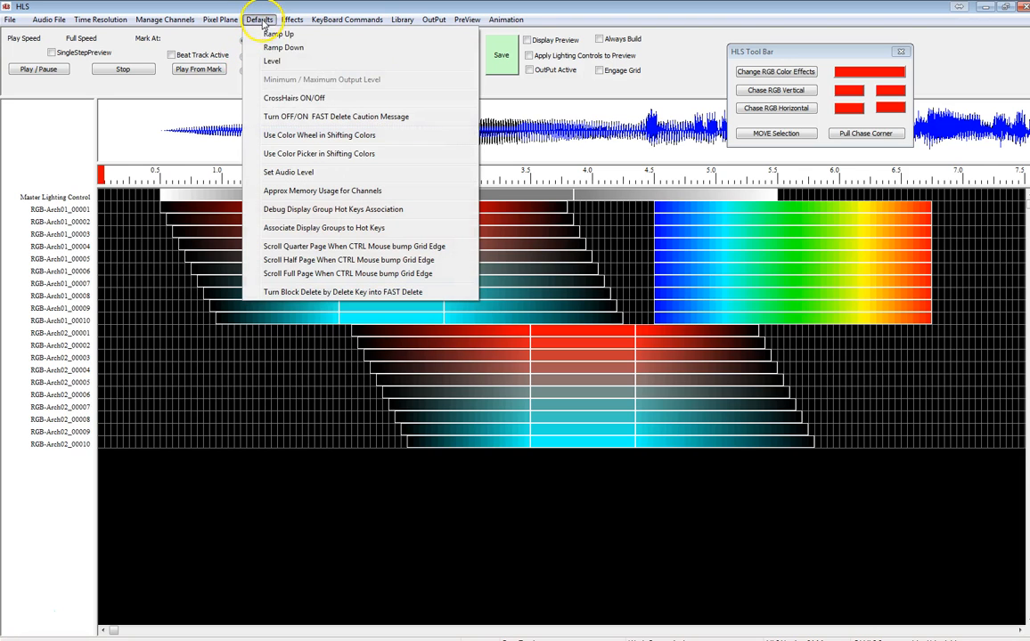
pyautogui.click(293, 99)
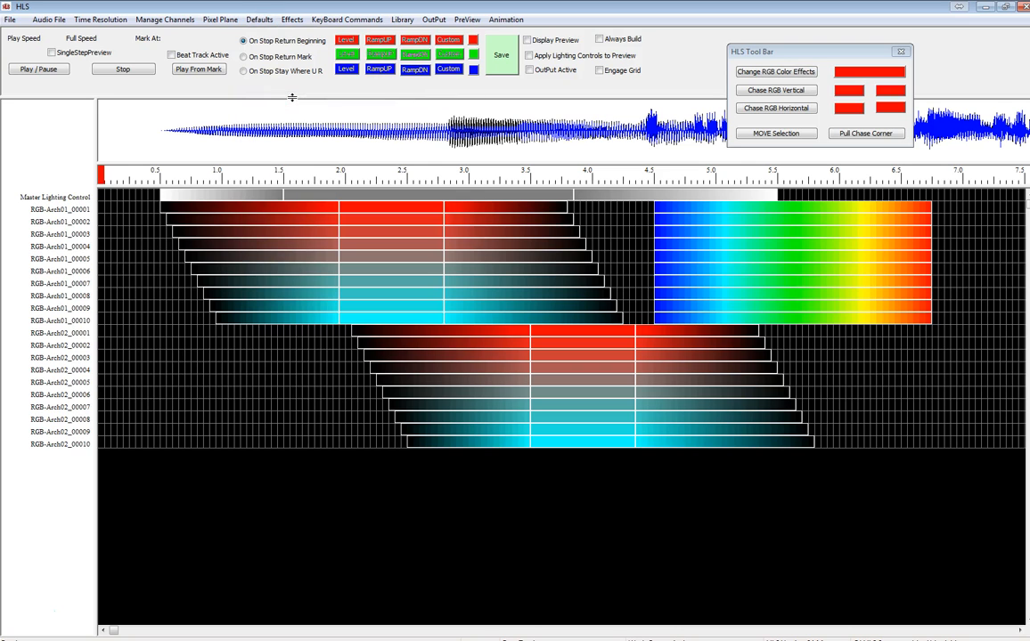